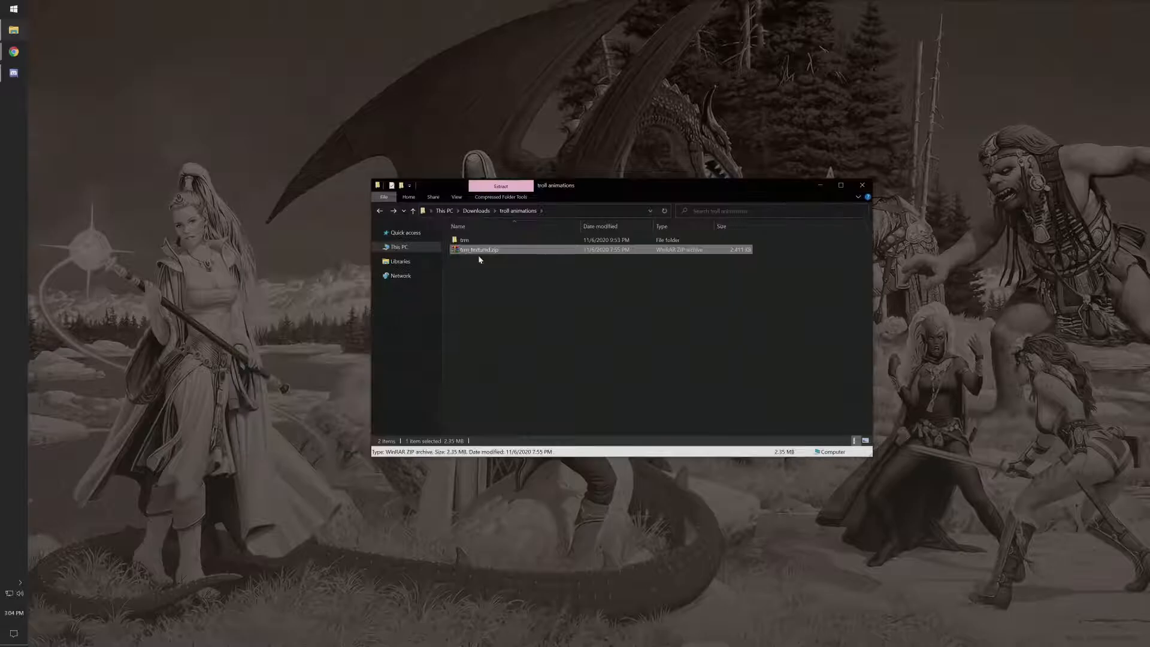
- Open the trm folder inside the troll animations download and select the trm.fbx file
{"action": "left_click", "coordinate": [481, 241]}
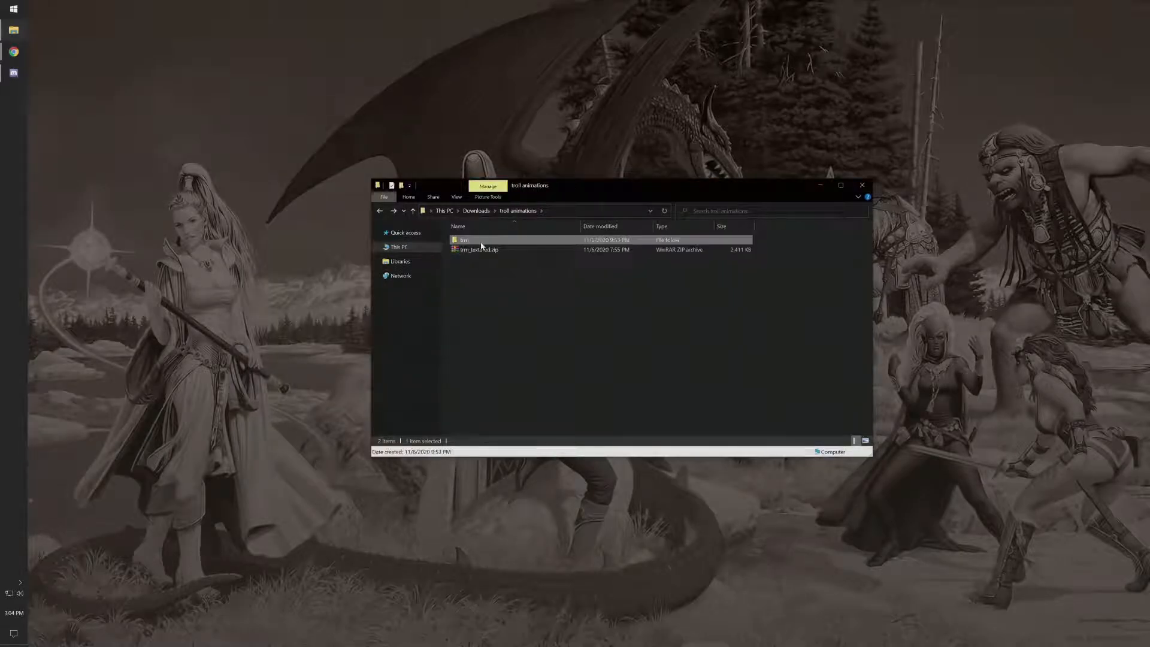
{"action": "double_click", "coordinate": [481, 241]}
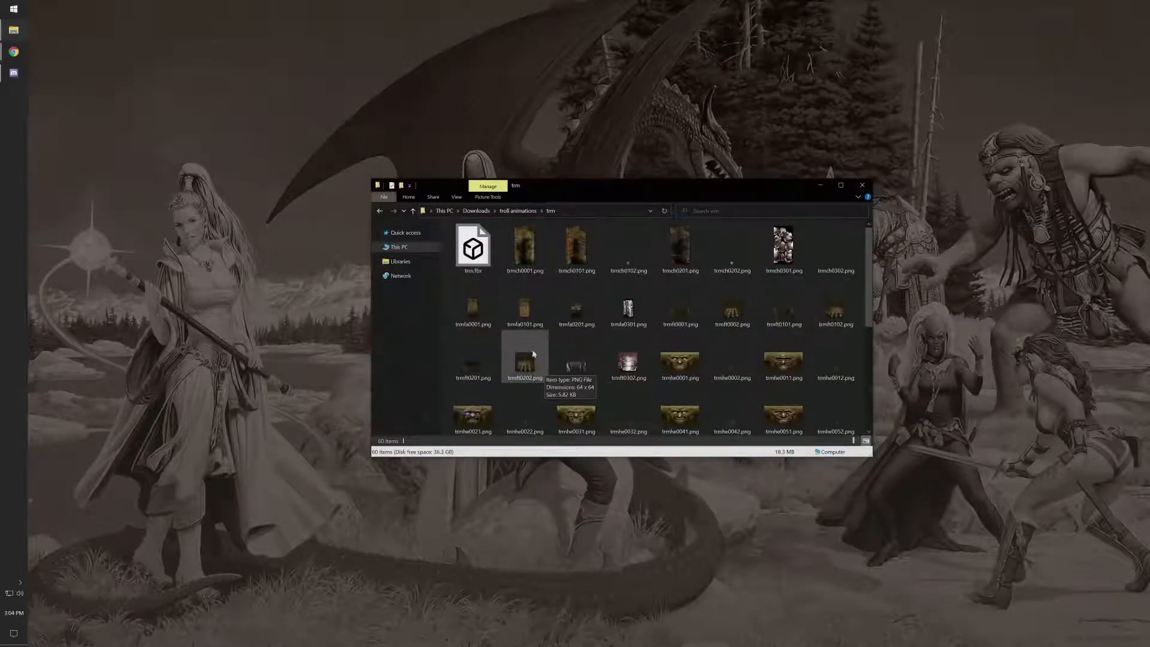
{"action": "left_click", "coordinate": [481, 268]}
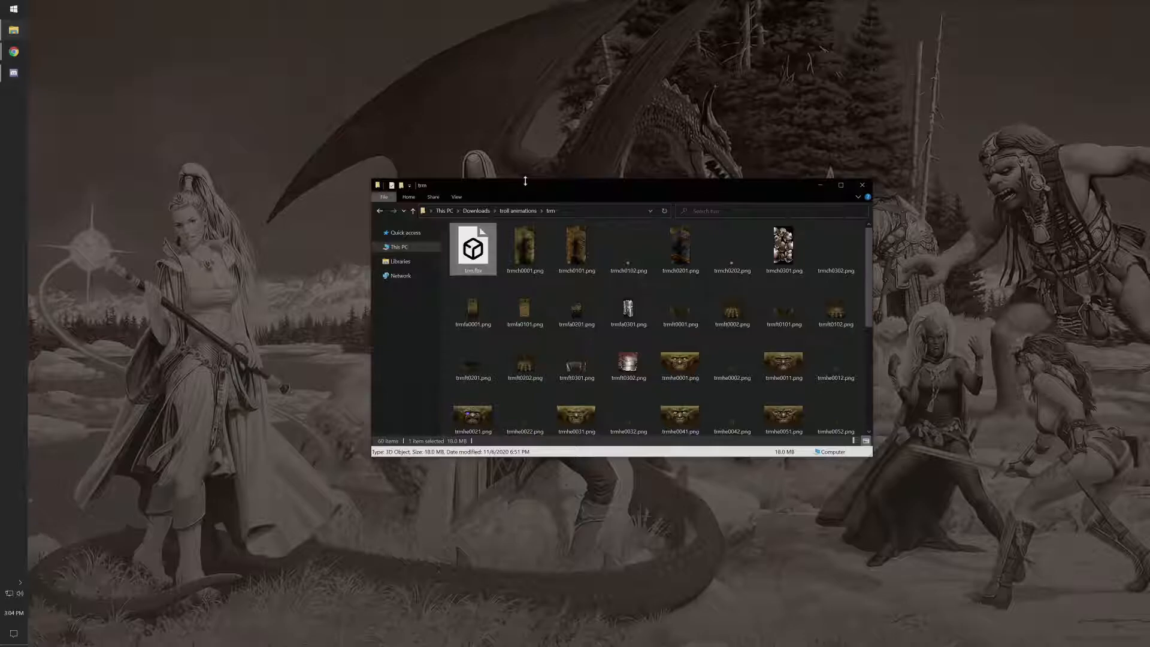
{"action": "left_click_drag", "start_coordinate": [523, 180], "coordinate": [437, 177]}
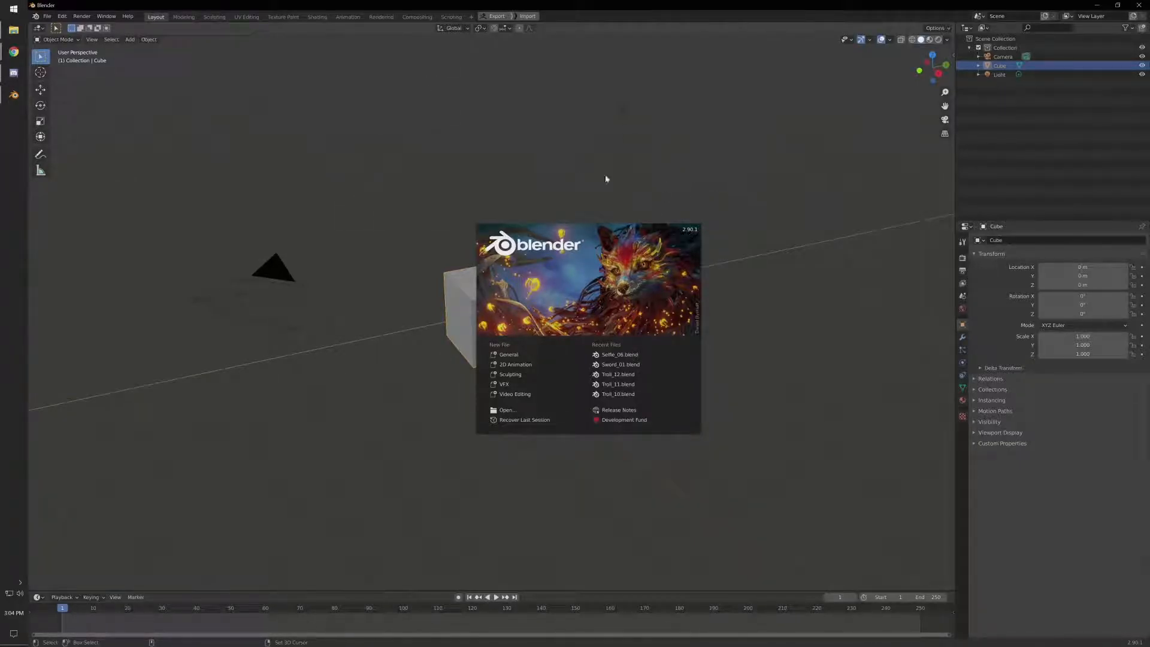
- Dismiss the Blender splash screen and delete the default camera, cube and light from the scene
{"action": "left_click", "coordinate": [655, 192]}
{"action": "key", "text": "a"}
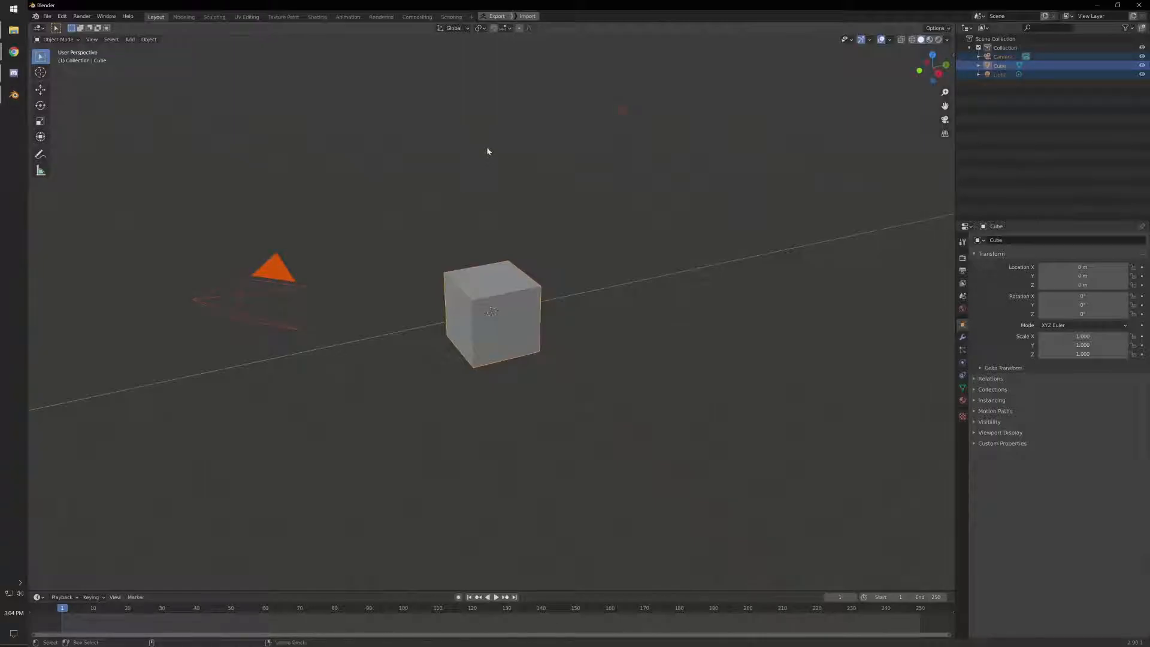
{"action": "key", "text": "Delete"}
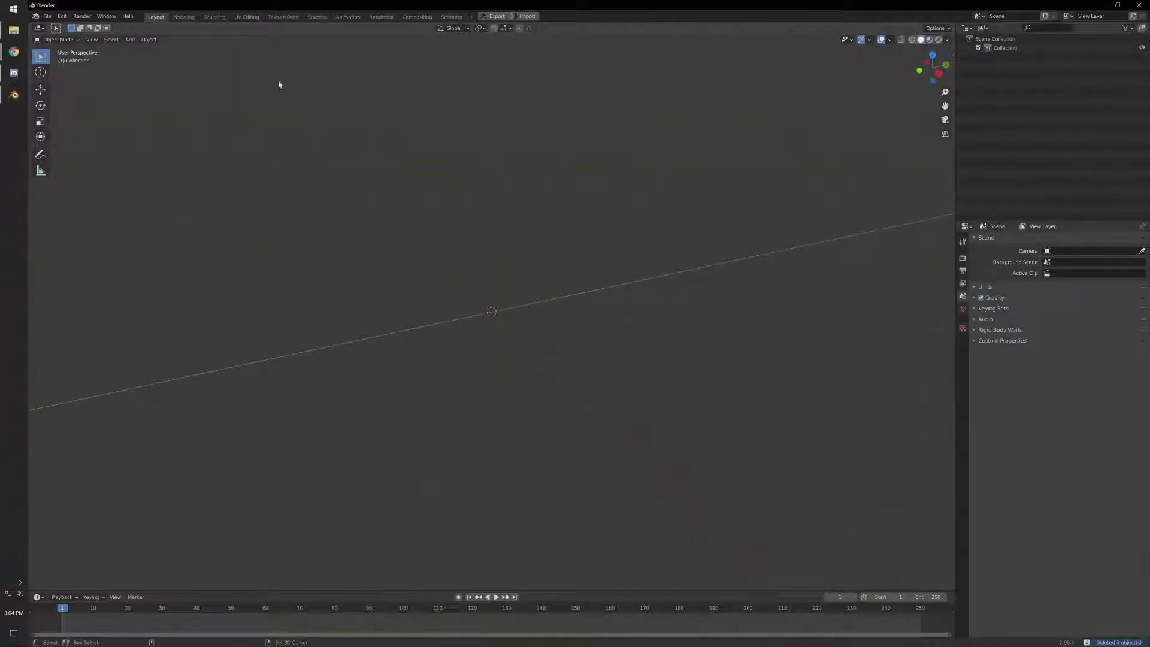
- Import trm.fbx from the Downloads\troll animations\trm folder as an FBX file with the default import settings
{"action": "left_click", "coordinate": [46, 17]}
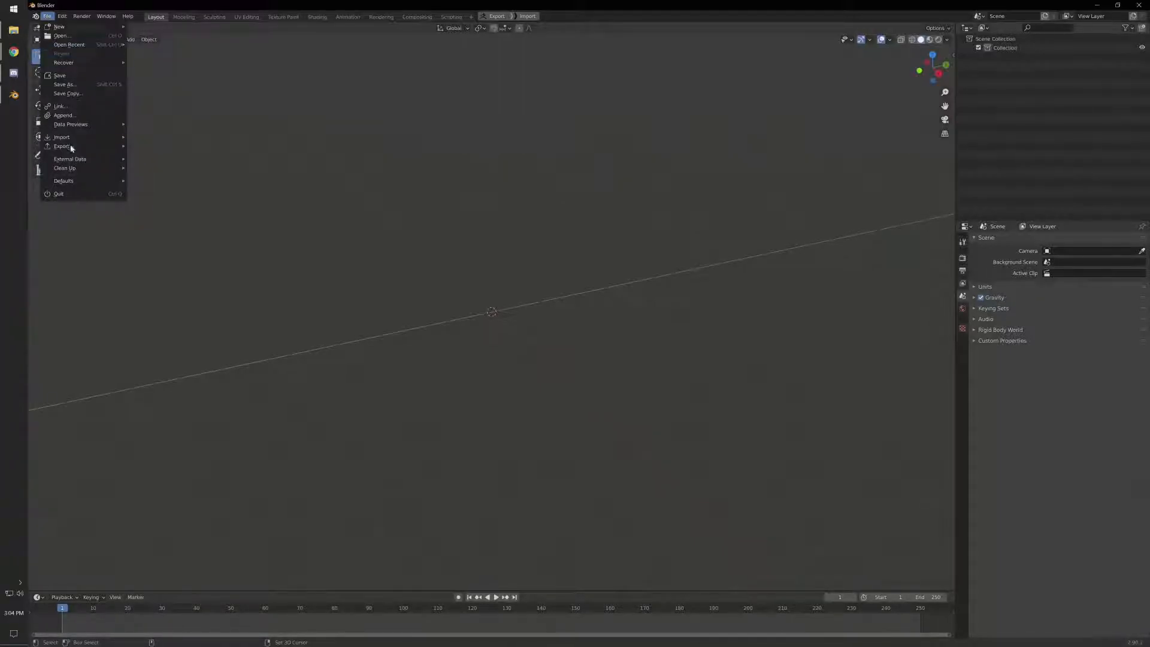
{"action": "mouse_move", "coordinate": [76, 139]}
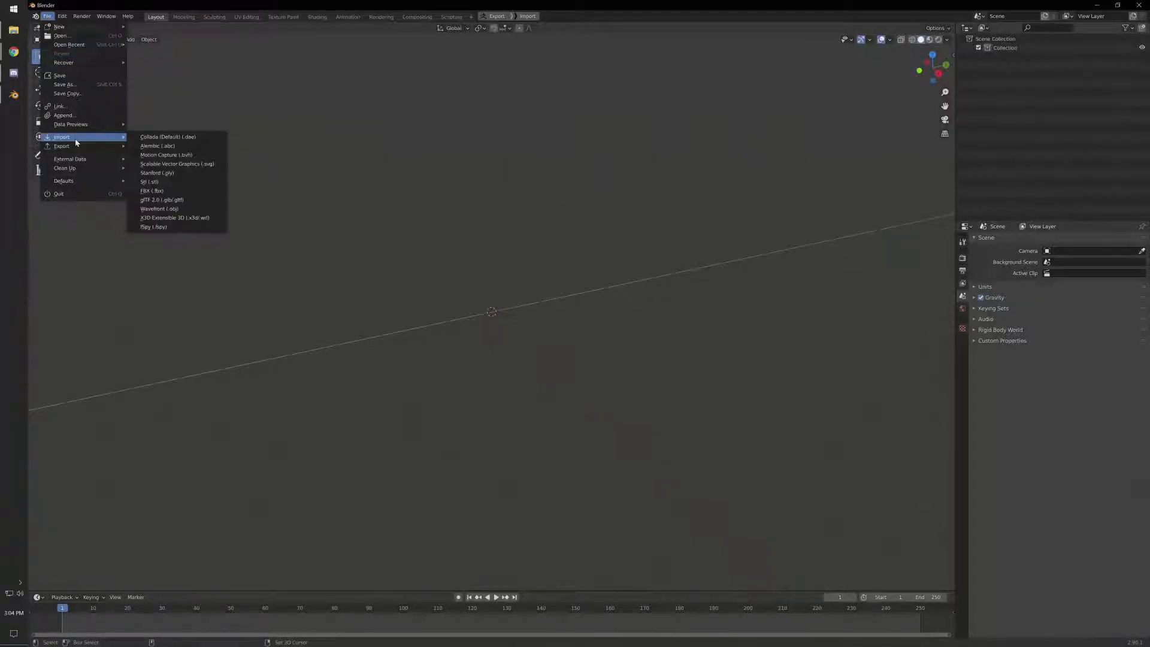
{"action": "left_click", "coordinate": [203, 195]}
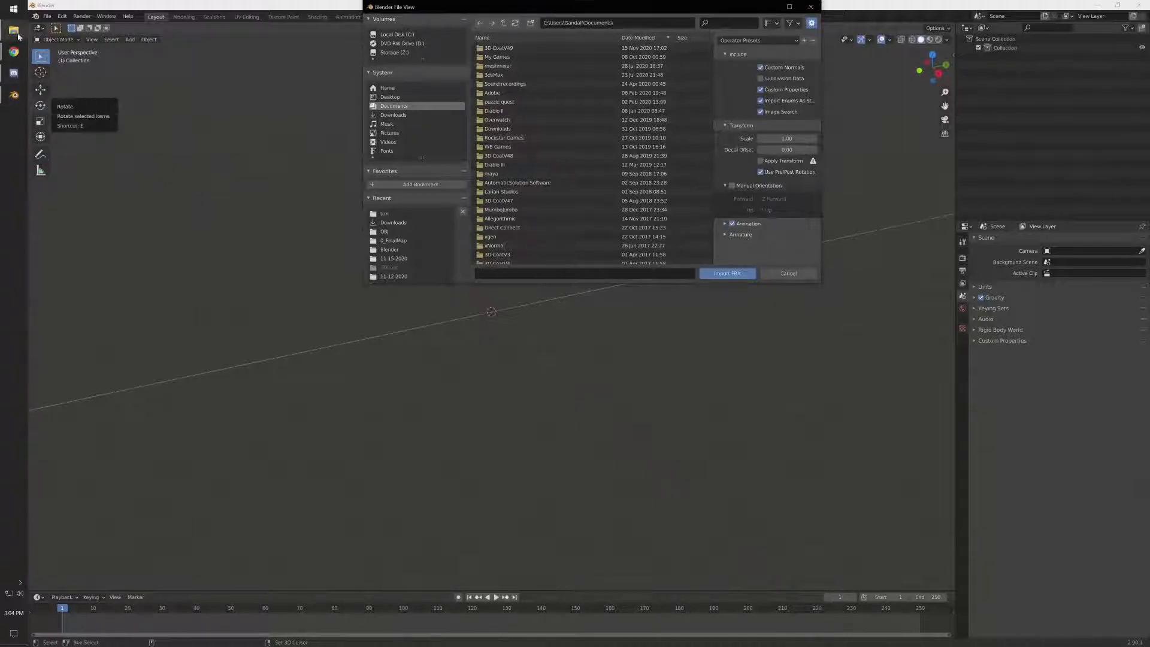
{"action": "left_click", "coordinate": [14, 31]}
{"action": "left_click_drag", "start_coordinate": [397, 256], "coordinate": [611, 145]}
{"action": "left_click", "coordinate": [812, 239]}
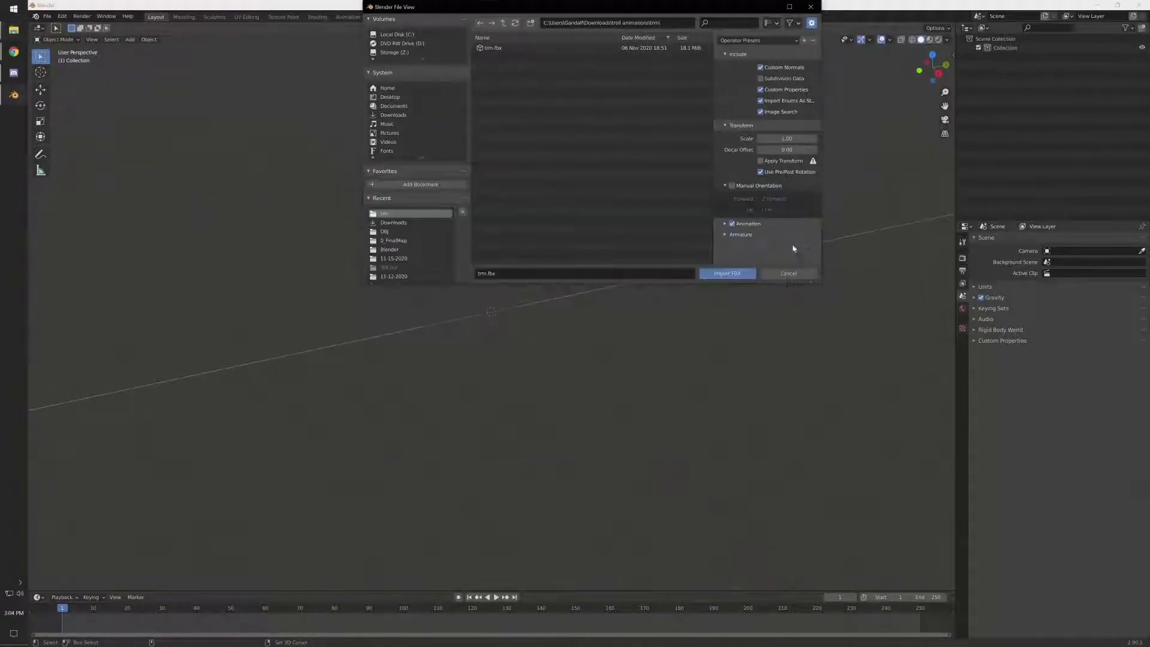
{"action": "left_click", "coordinate": [727, 273]}
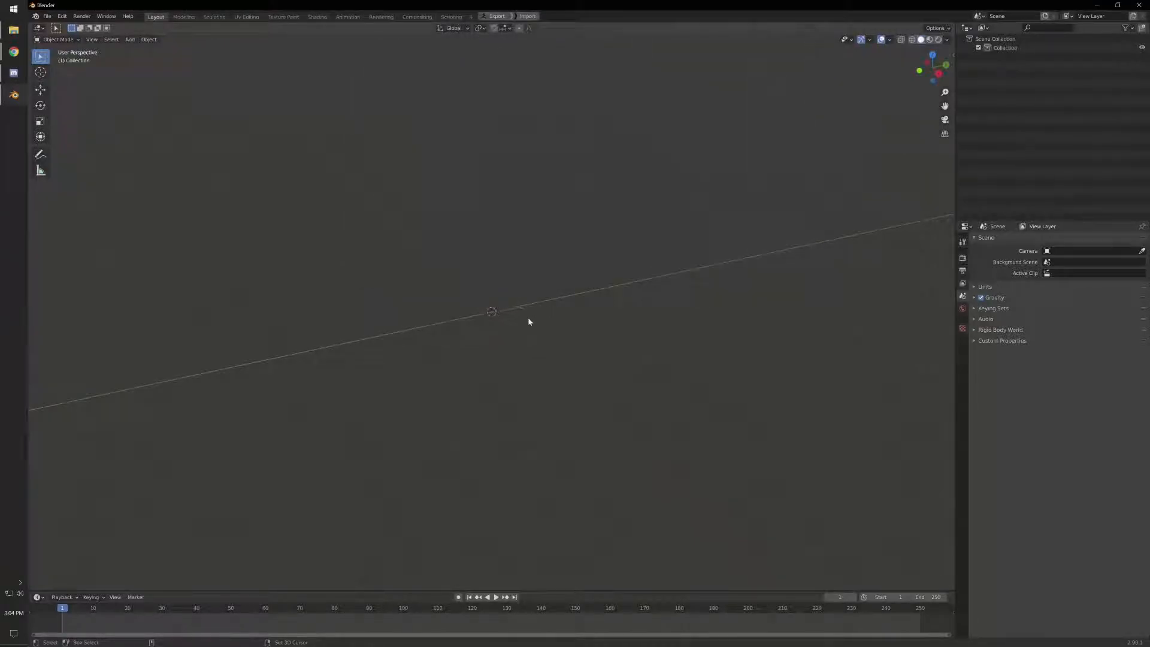
- Display the imported troll with its textures using Material Preview viewport shading
{"action": "middle_click_drag", "start_coordinate": [528, 320], "coordinate": [462, 325]}
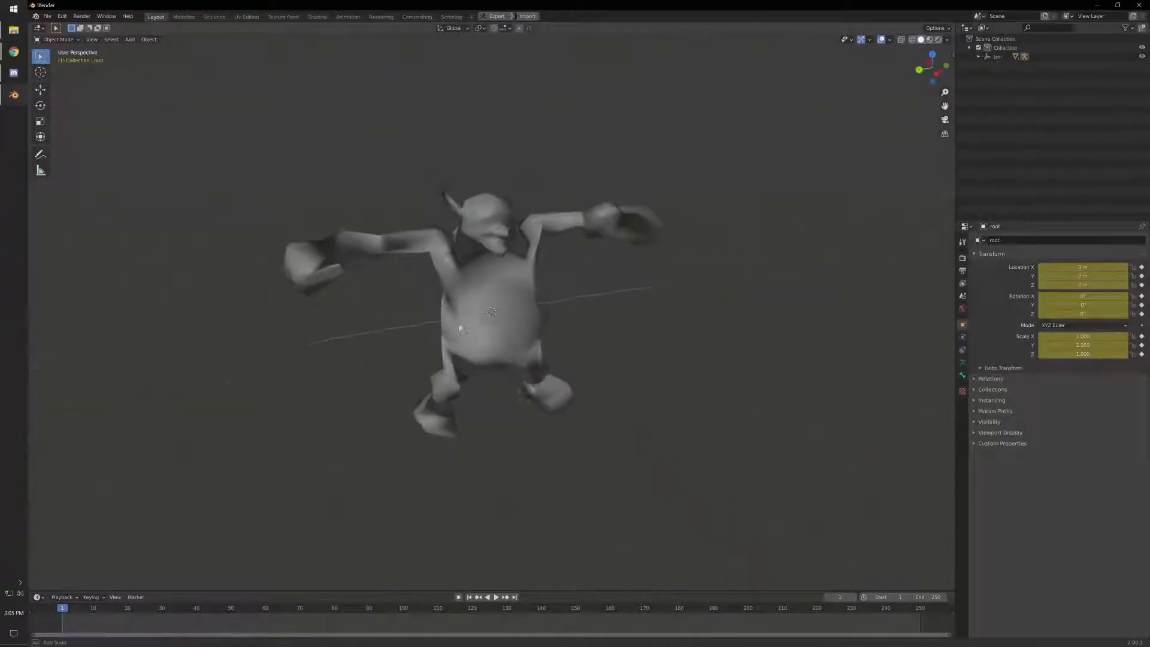
{"action": "scroll", "coordinate": [583, 313], "scroll_direction": "up", "scroll_amount": 2}
{"action": "middle_click_drag", "start_coordinate": [583, 313], "coordinate": [615, 288]}
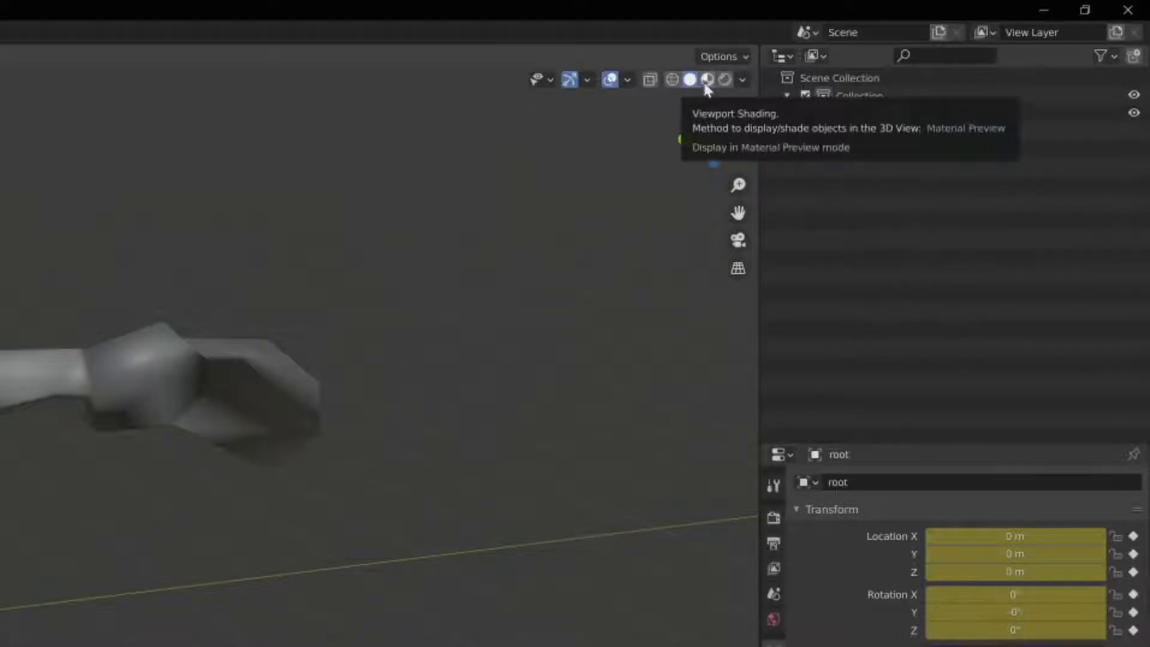
{"action": "left_click", "coordinate": [707, 79]}
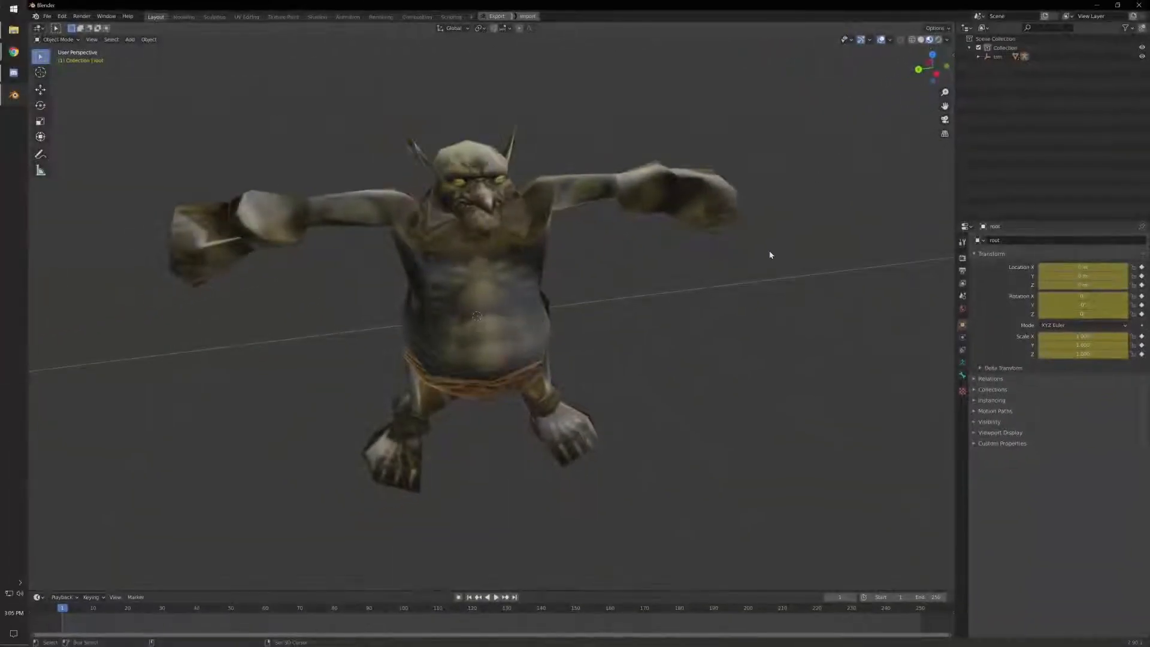
- Look over the texture images in the trm folder and compare the troll in Solid and Material Preview shading
{"action": "left_click", "coordinate": [15, 32]}
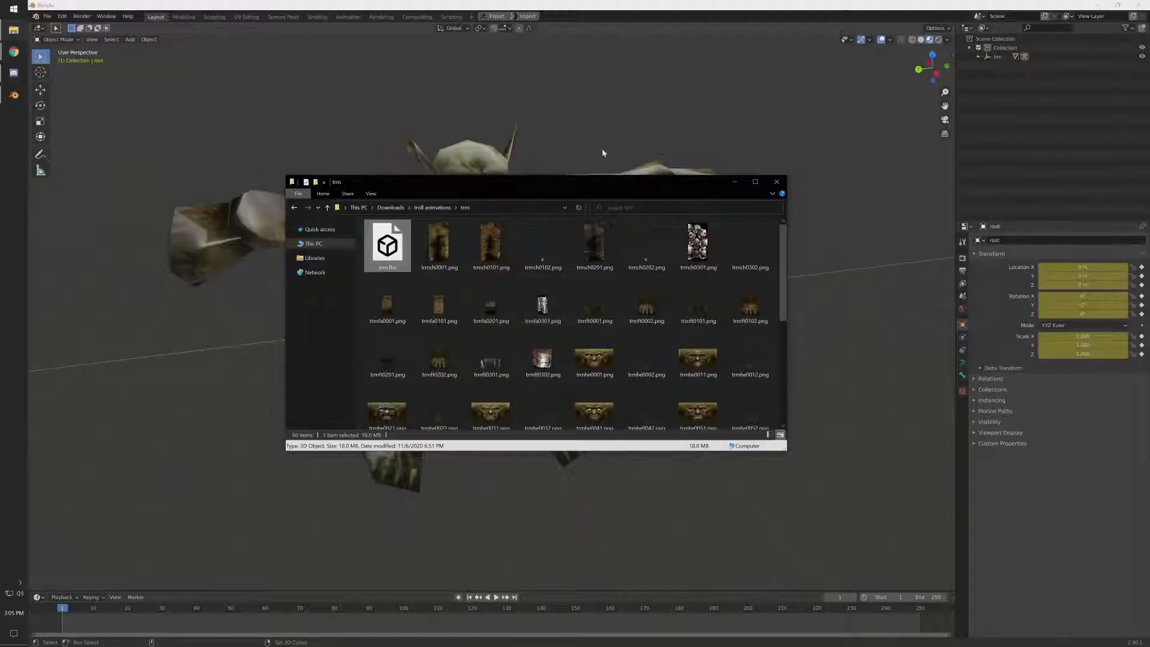
{"action": "left_click", "coordinate": [613, 122]}
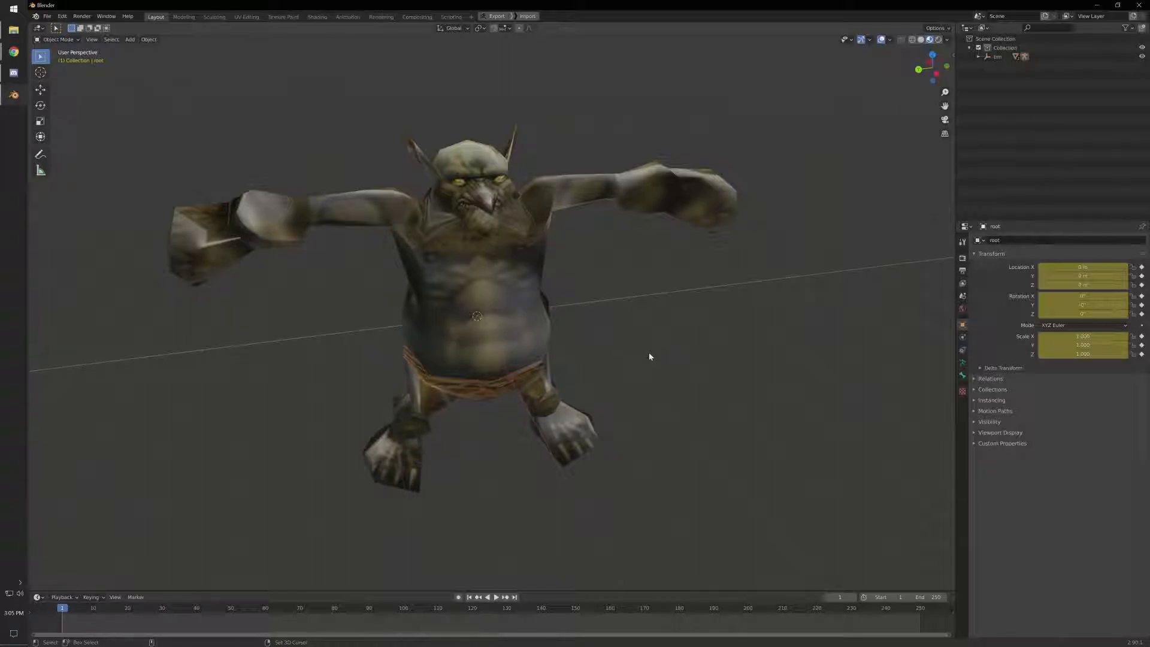
{"action": "scroll", "coordinate": [539, 299], "scroll_direction": "up", "scroll_amount": 1}
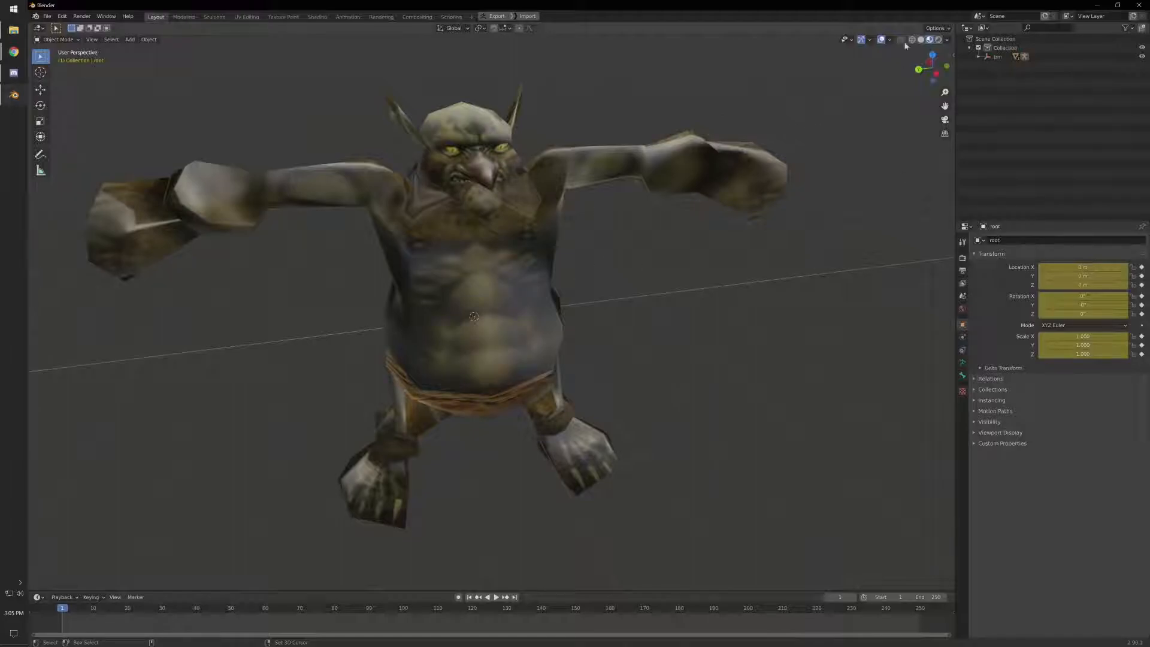
{"action": "left_click", "coordinate": [921, 39]}
{"action": "left_click", "coordinate": [930, 40]}
- Enlarge the timeline area below the viewport and change it to the Dope Sheet editor
{"action": "left_click_drag", "start_coordinate": [297, 596], "coordinate": [309, 486]}
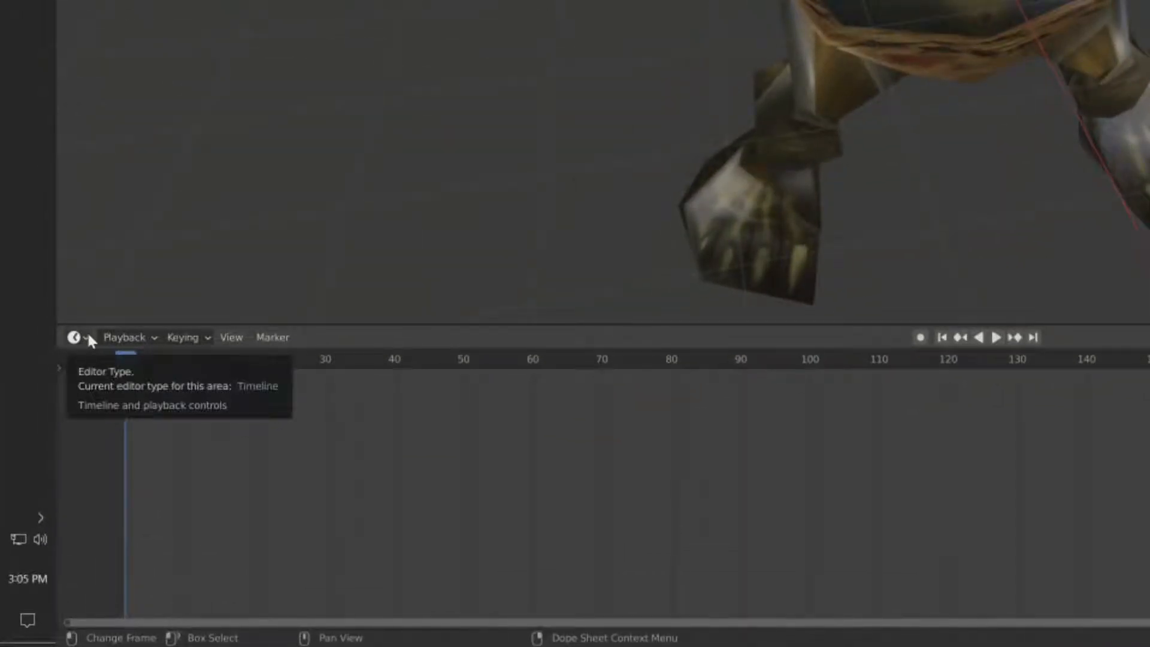
{"action": "left_click", "coordinate": [88, 337]}
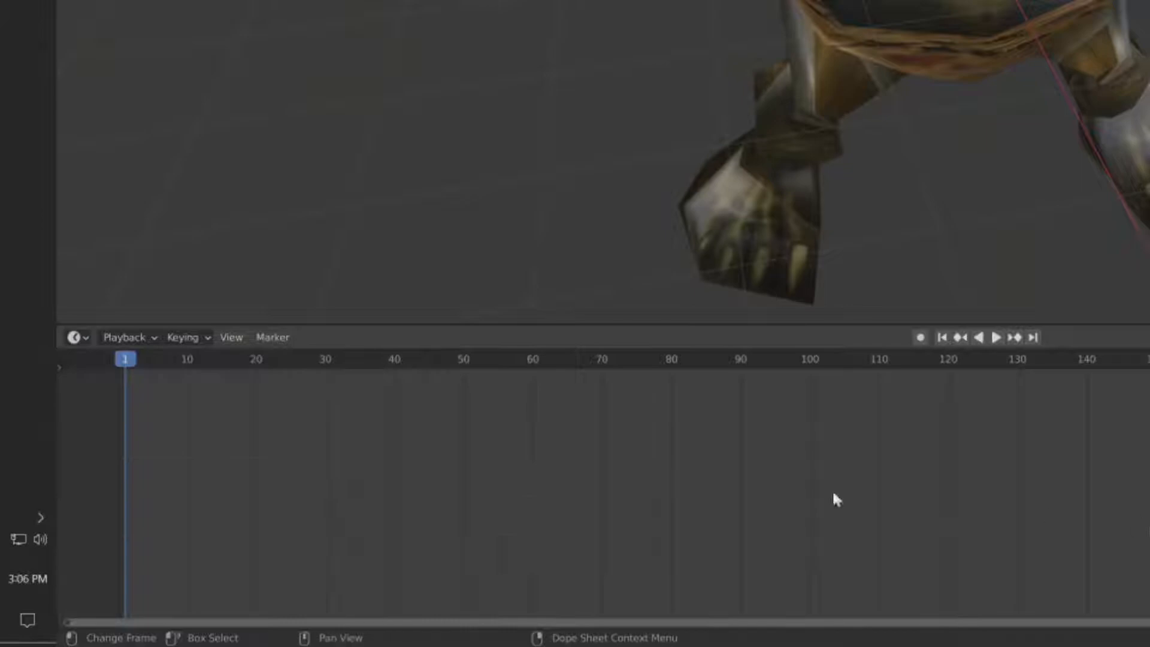
{"action": "left_click", "coordinate": [77, 337]}
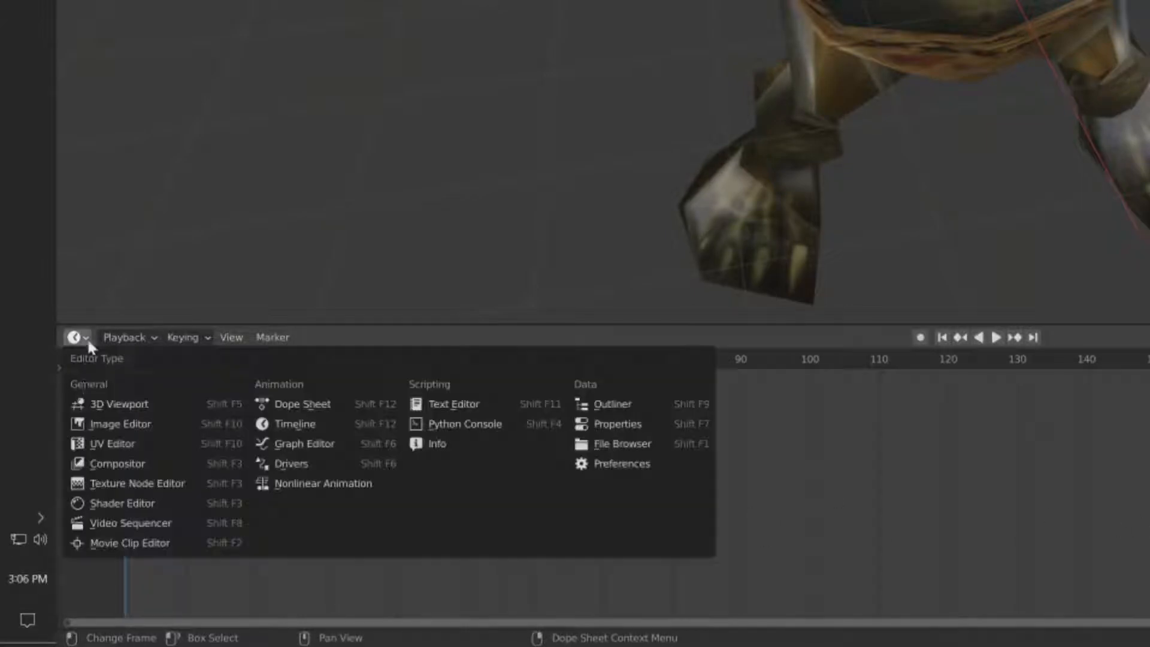
{"action": "left_click", "coordinate": [338, 410]}
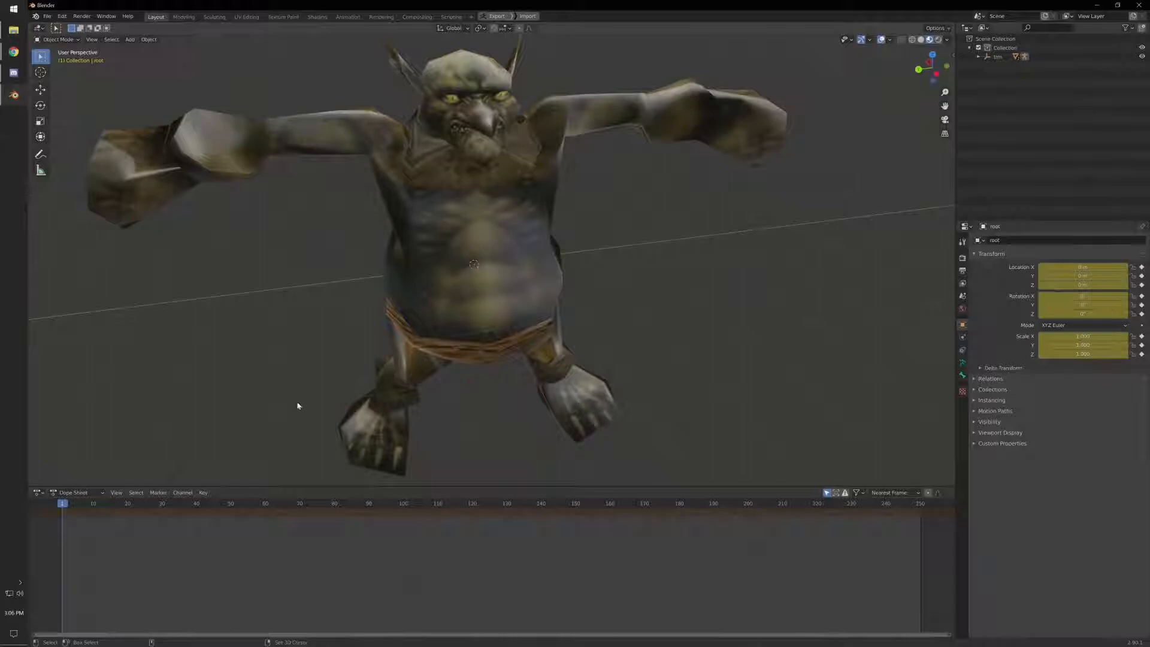
- Move the current frame to 0 and switch the Dope Sheet to Action Editor mode
{"action": "left_click", "coordinate": [131, 503]}
{"action": "left_click_drag", "start_coordinate": [162, 503], "coordinate": [60, 503]}
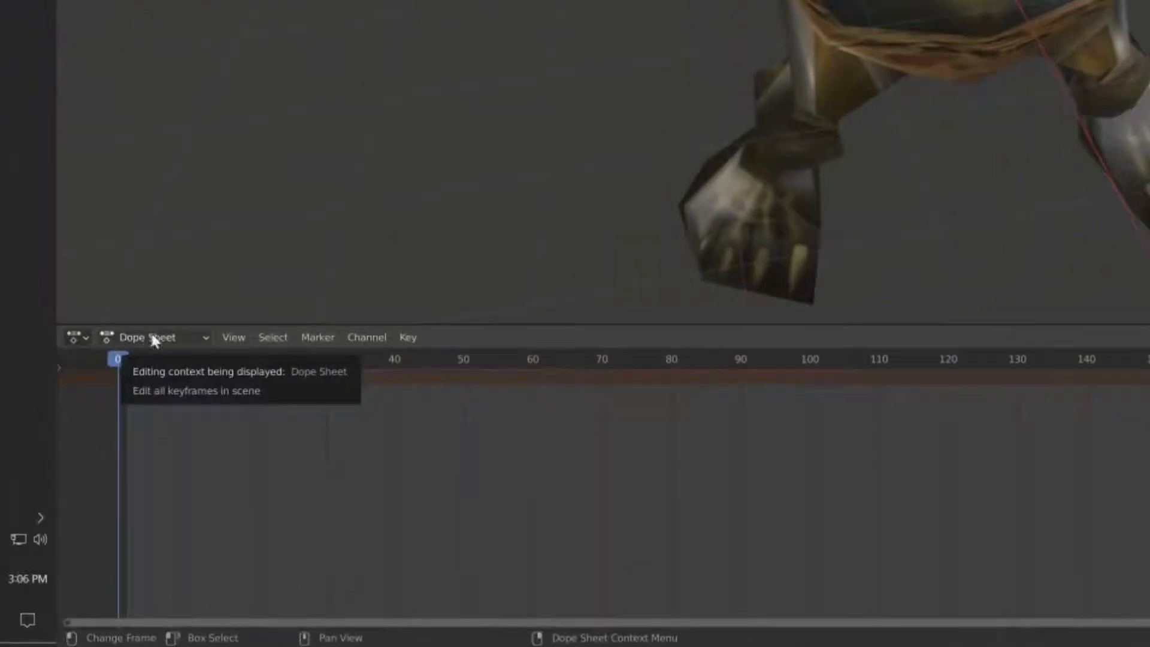
{"action": "left_click", "coordinate": [154, 340]}
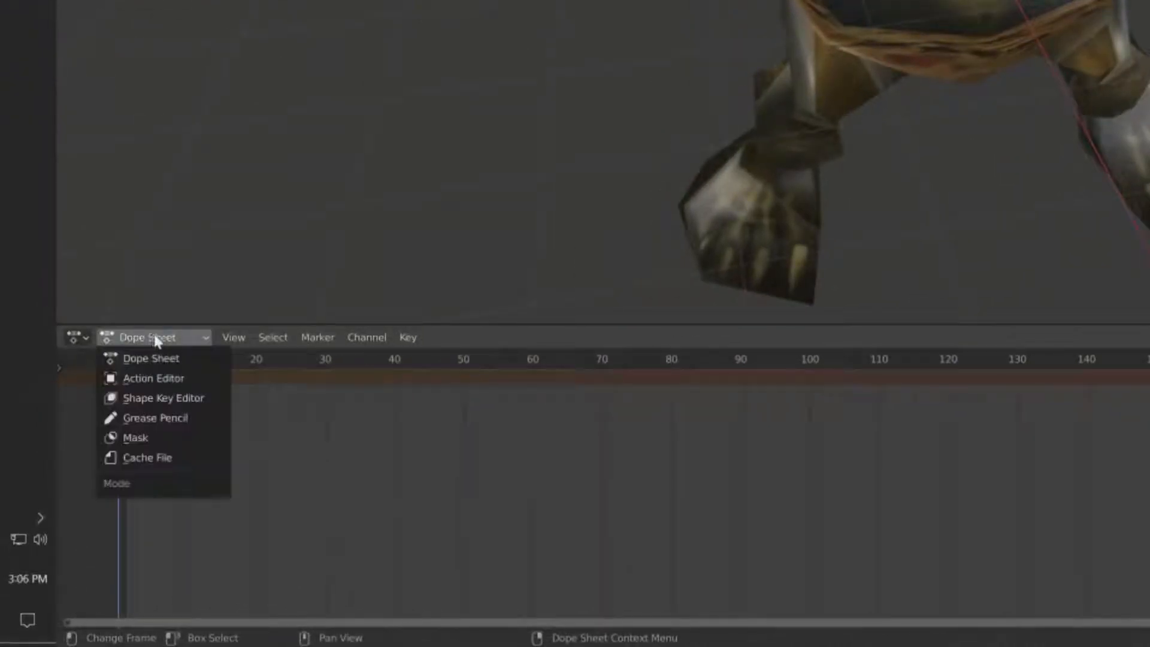
{"action": "left_click", "coordinate": [182, 376]}
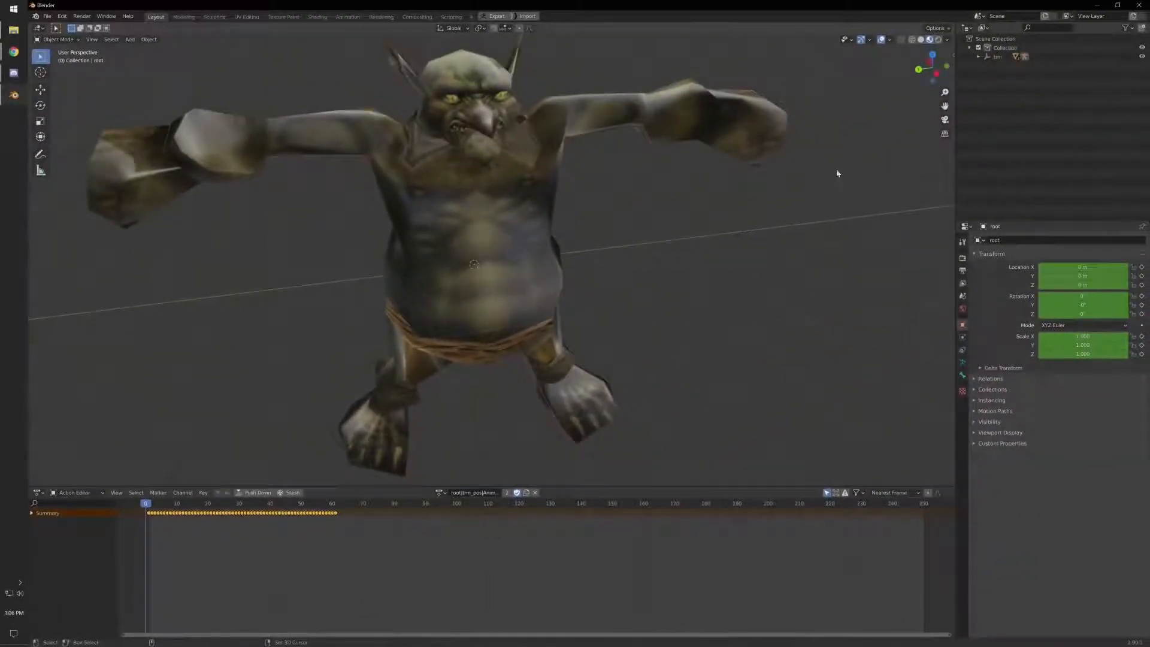
- Expand the trm hierarchy in the Outliner and select its root armature
{"action": "left_click", "coordinate": [977, 56]}
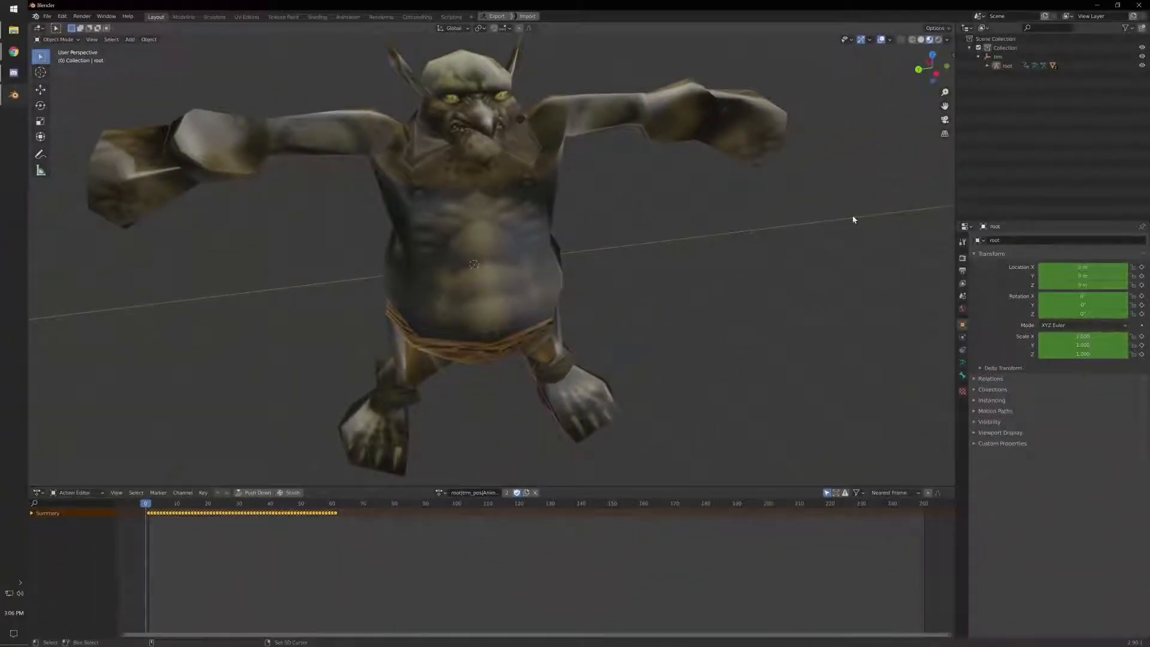
{"action": "left_click", "coordinate": [712, 166]}
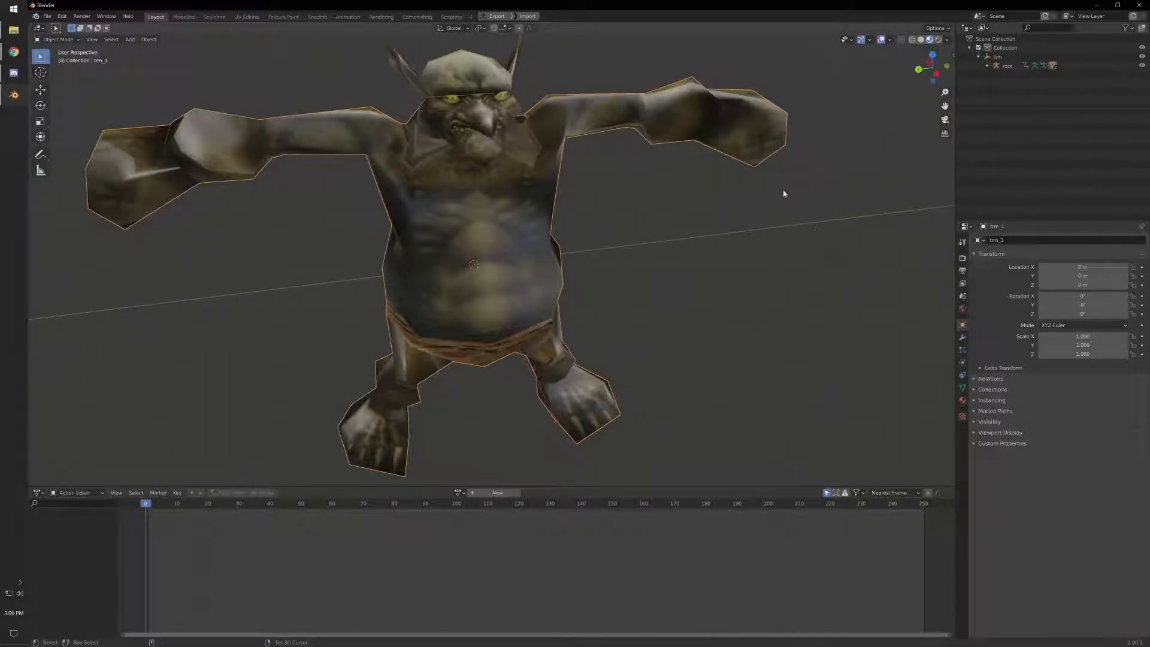
{"action": "left_click", "coordinate": [1009, 67]}
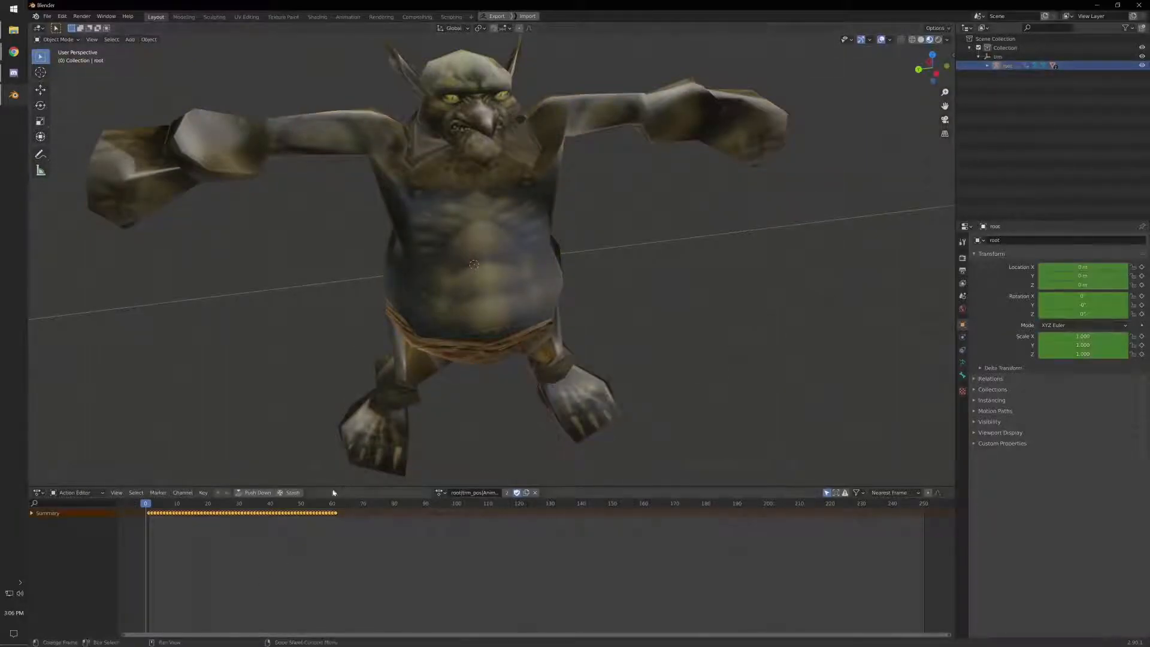
- Assign the ogf_s14 action to the root armature and play the animation, viewing the troll from another angle
{"action": "left_click", "coordinate": [442, 493]}
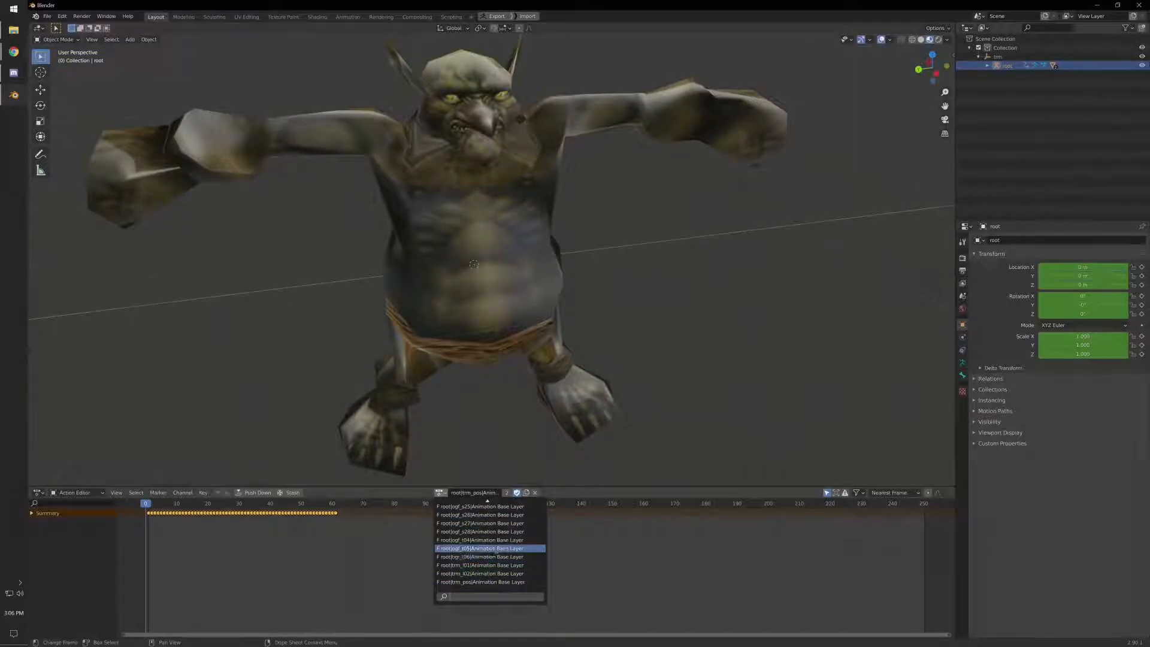
{"action": "scroll", "coordinate": [497, 545], "scroll_direction": "up", "scroll_amount": 5}
{"action": "scroll", "coordinate": [496, 525], "scroll_direction": "up", "scroll_amount": 3}
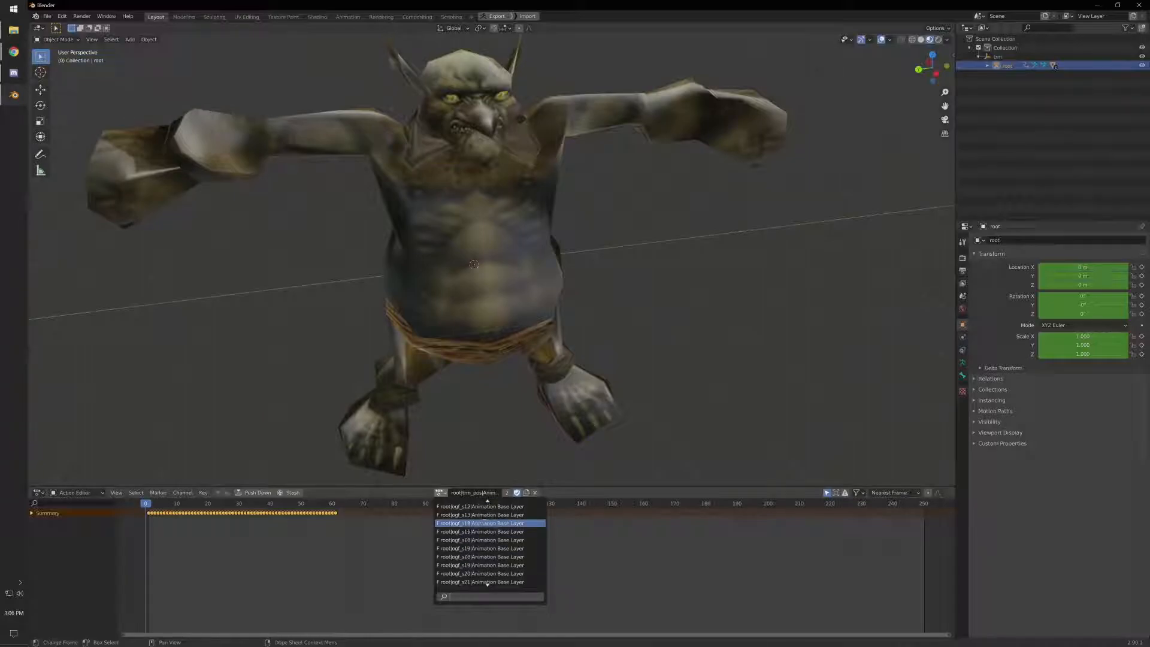
{"action": "left_click", "coordinate": [483, 523]}
{"action": "key", "text": "space"}
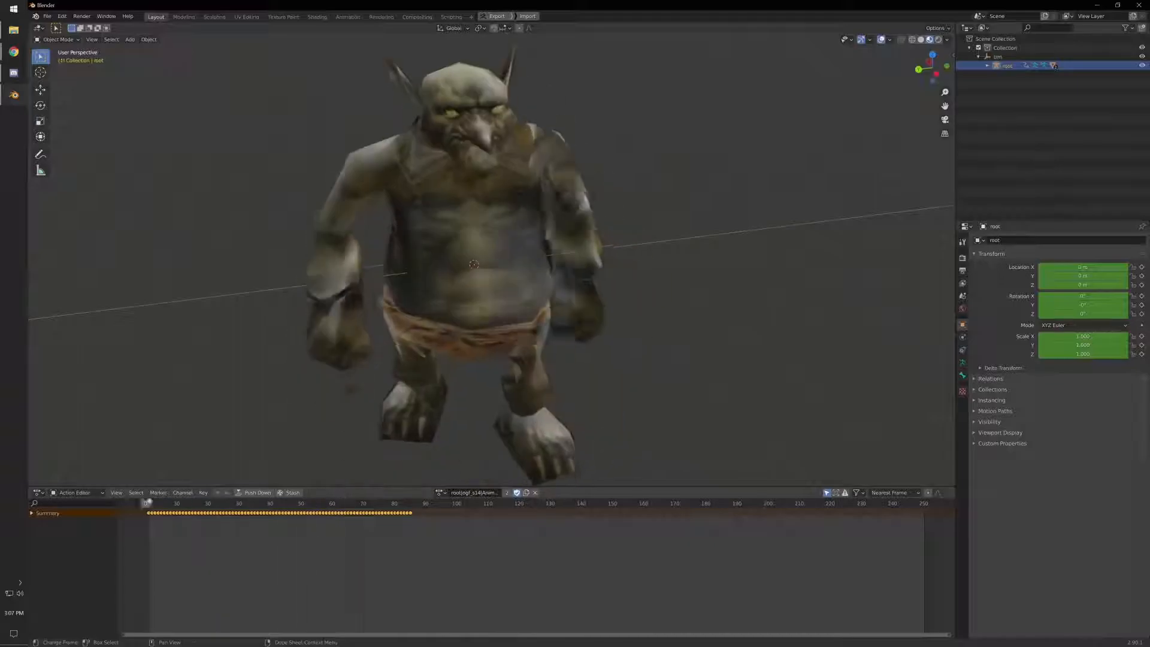
{"action": "scroll", "coordinate": [496, 390], "scroll_direction": "up", "scroll_amount": 3}
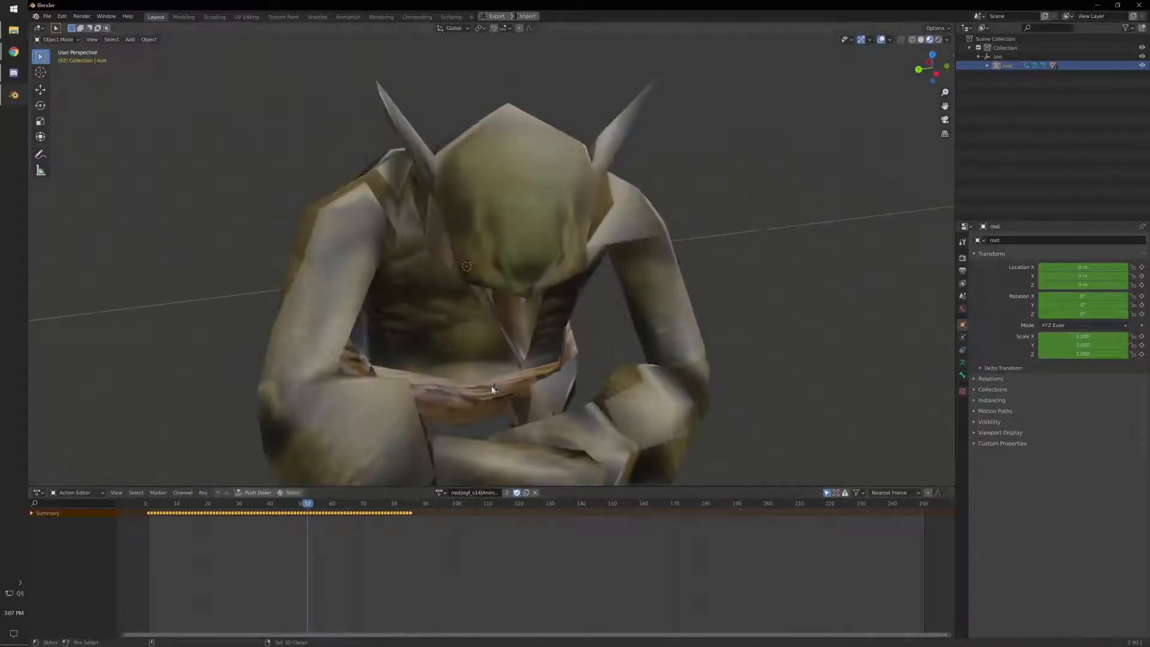
{"action": "scroll", "coordinate": [519, 369], "scroll_direction": "down", "scroll_amount": 6}
{"action": "middle_click_drag", "start_coordinate": [519, 370], "coordinate": [554, 368]}
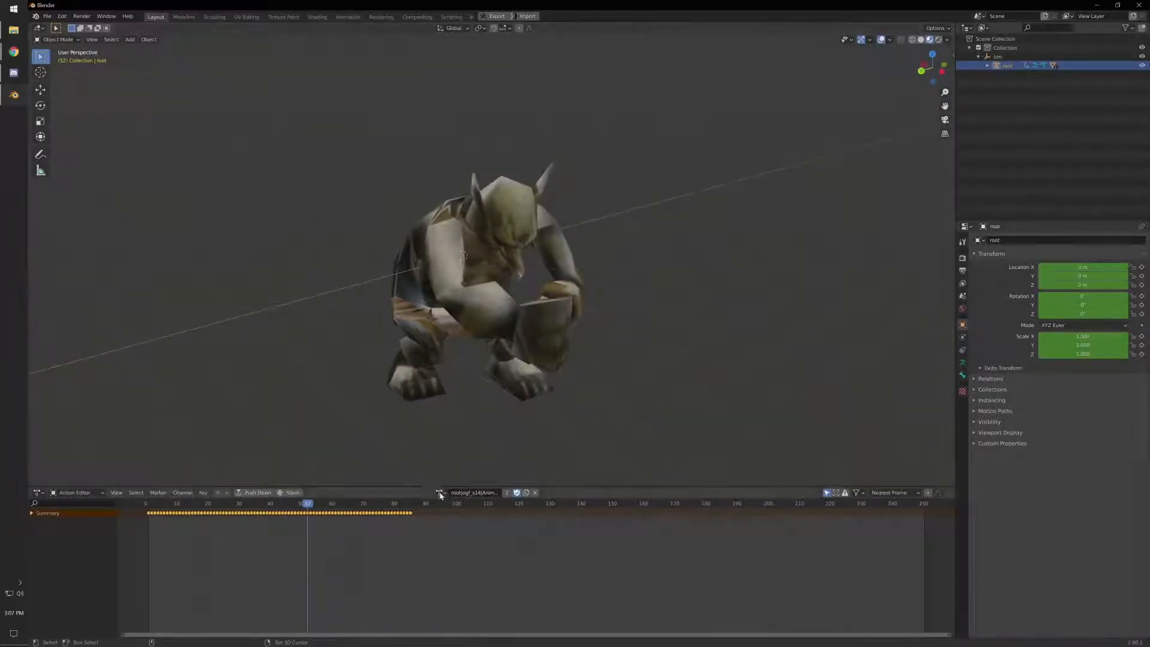
- Switch the root armature to another ogf action and scrub back to frame 41 to preview the motion
{"action": "left_click", "coordinate": [439, 492]}
{"action": "left_click", "coordinate": [479, 515]}
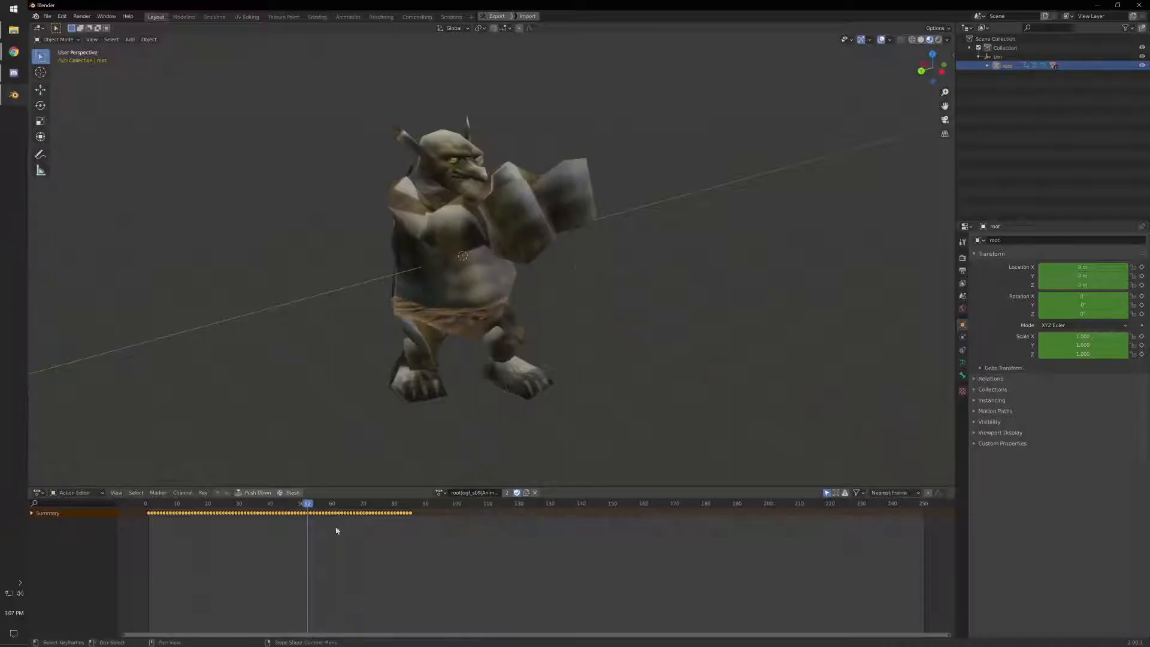
{"action": "left_click_drag", "start_coordinate": [306, 506], "coordinate": [273, 514]}
- Assign the ogf_s05 action to the root armature and scrub to frame 81 to preview it
{"action": "left_click", "coordinate": [448, 493]}
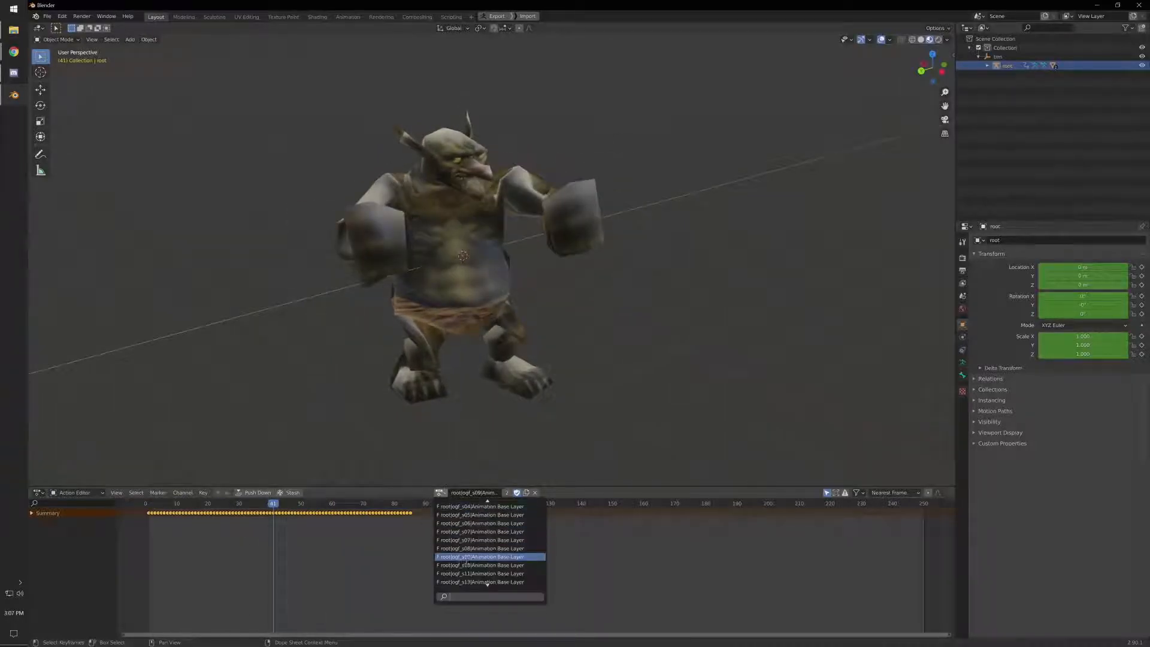
{"action": "left_click", "coordinate": [482, 515]}
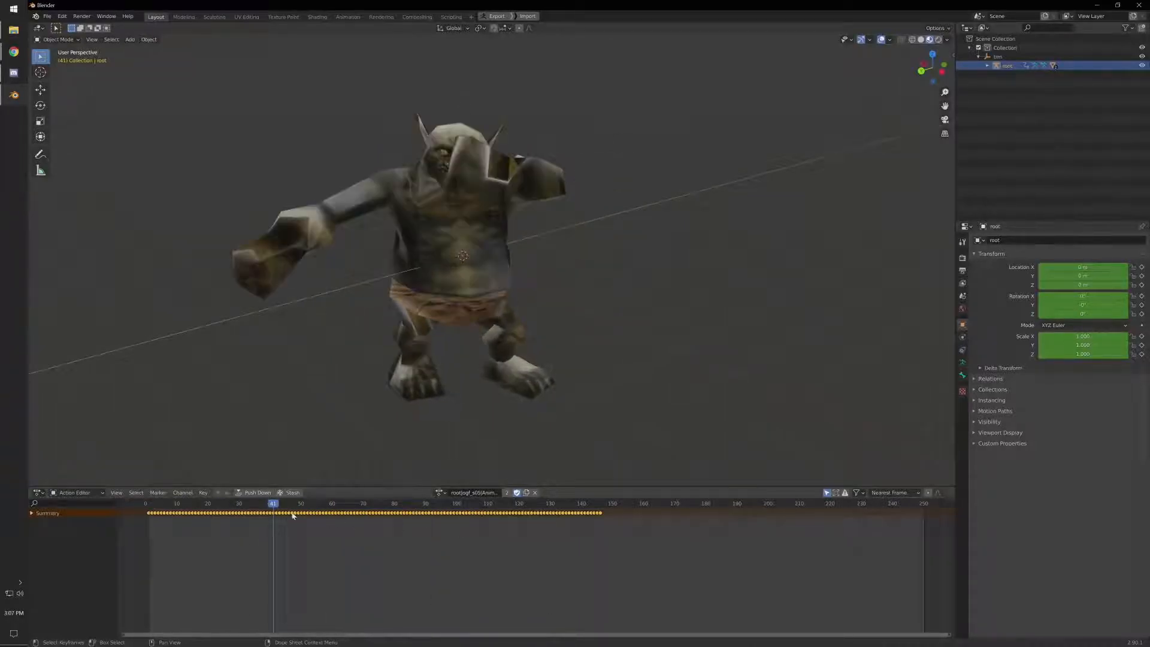
{"action": "left_click_drag", "start_coordinate": [280, 506], "coordinate": [397, 506]}
- Assign the ogf_s22 action to the root armature and scrub back to frame 41 to pose the troll
{"action": "left_click", "coordinate": [444, 495]}
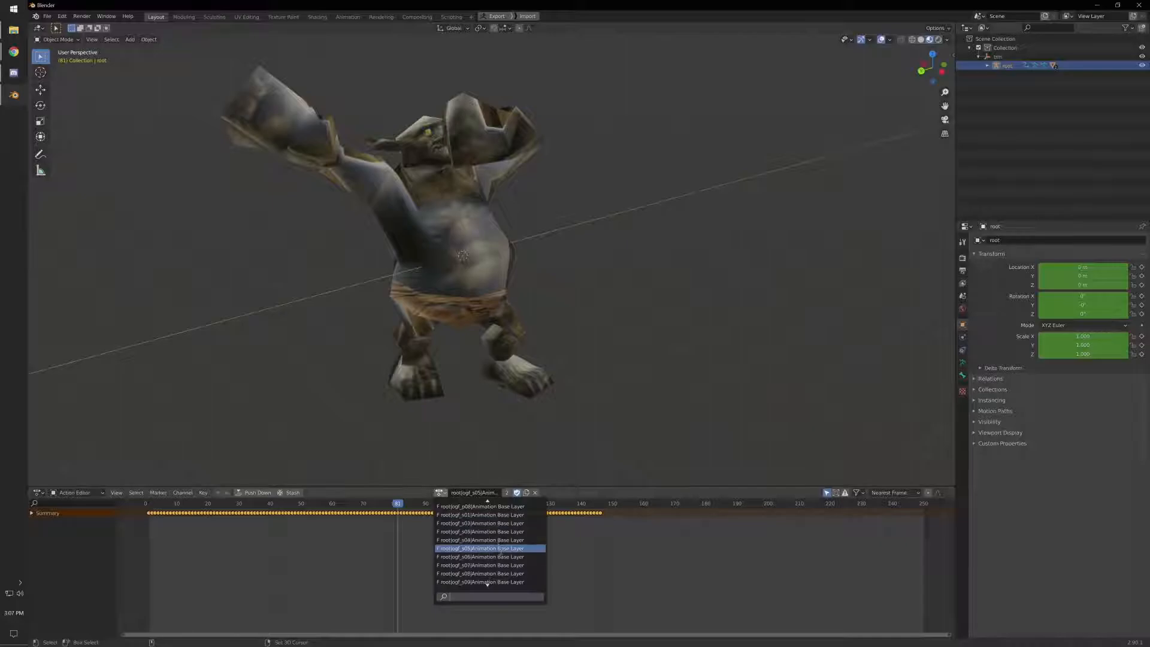
{"action": "left_click", "coordinate": [499, 565]}
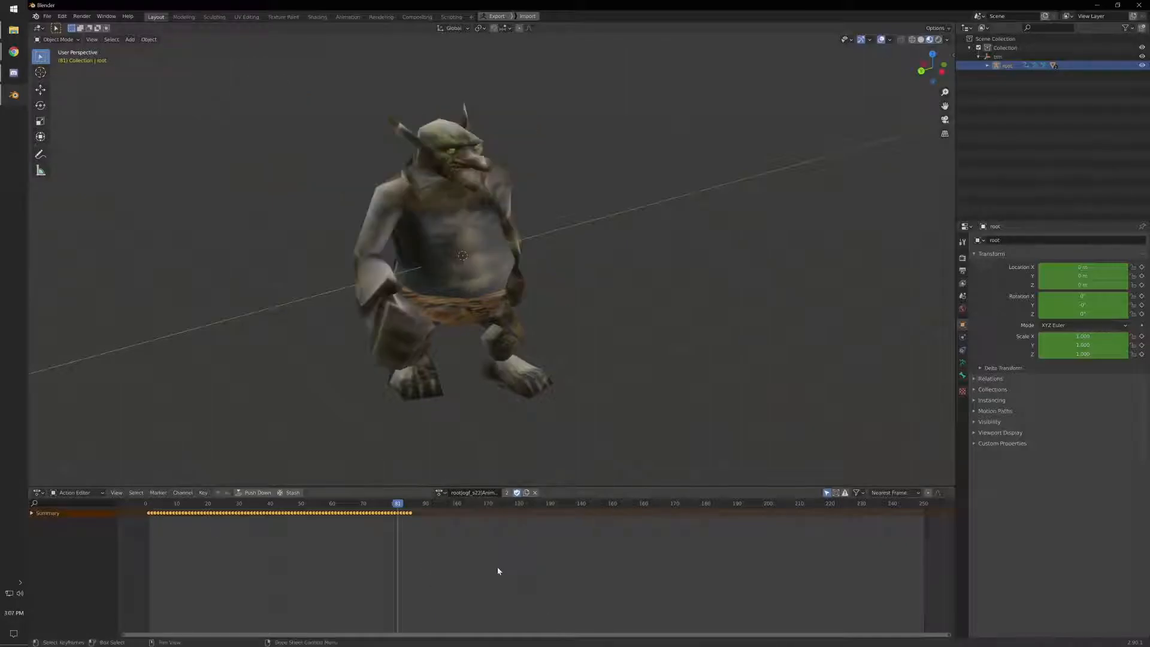
{"action": "left_click_drag", "start_coordinate": [395, 506], "coordinate": [273, 492]}
{"action": "middle_click_drag", "start_coordinate": [647, 303], "coordinate": [587, 298]}
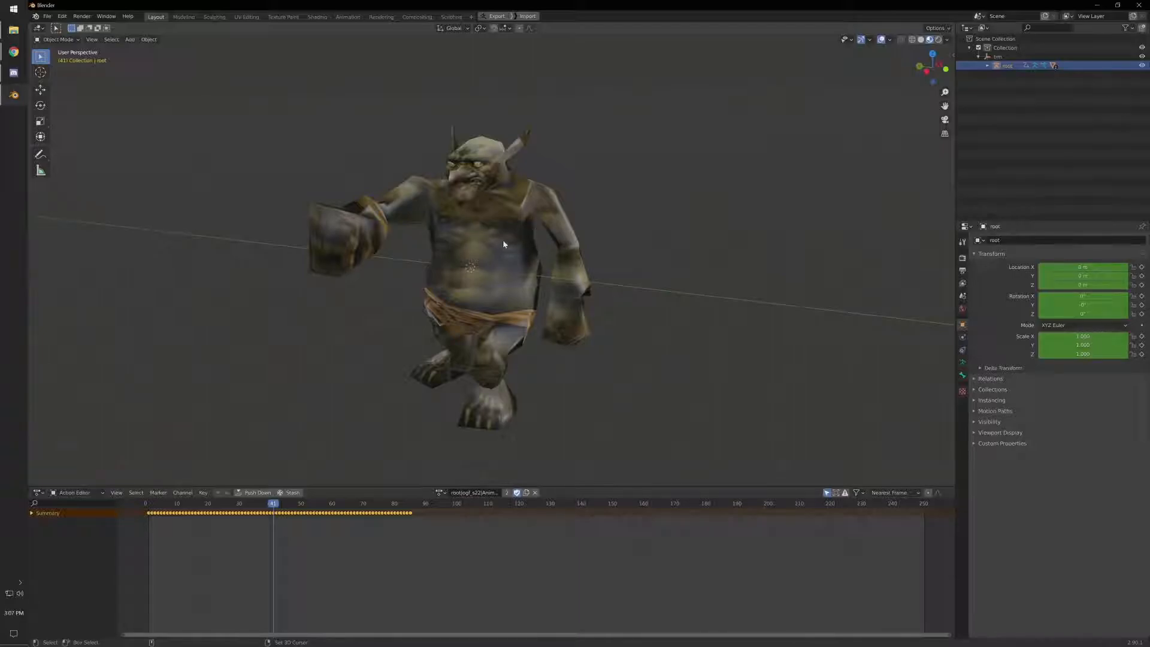
- Select the troll's body and head meshes together, with the head as the active object
{"action": "left_click", "coordinate": [508, 173]}
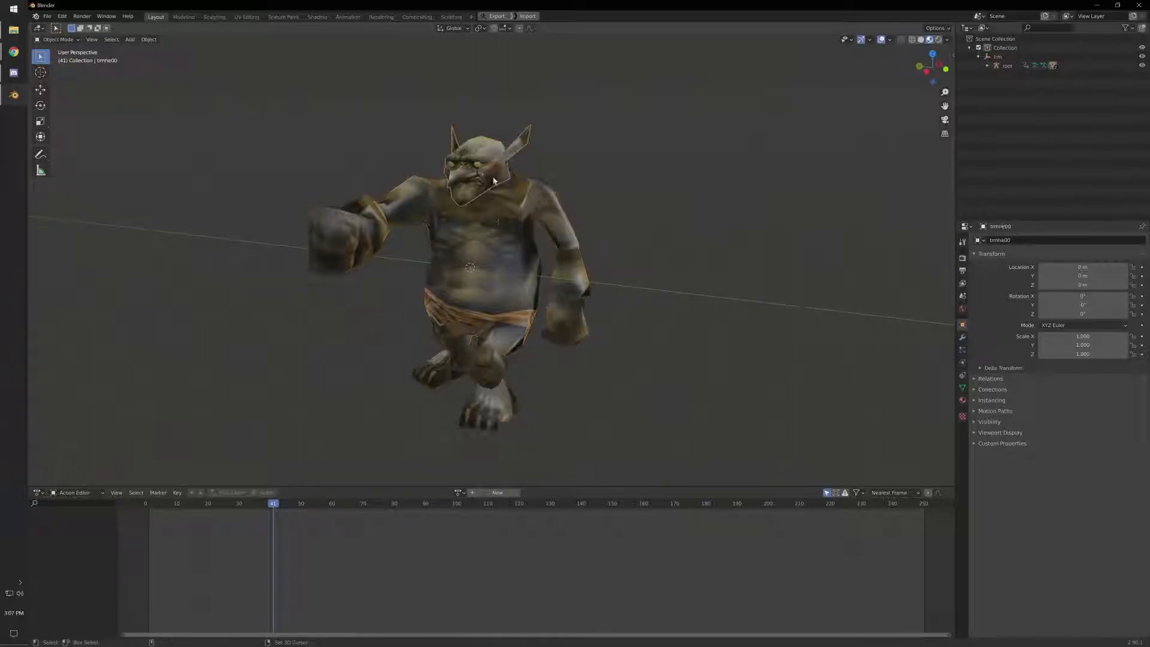
{"action": "left_click", "coordinate": [502, 192]}
{"action": "scroll", "coordinate": [459, 132], "scroll_direction": "up", "scroll_amount": 2}
{"action": "left_click", "coordinate": [454, 131], "text": "shift"}
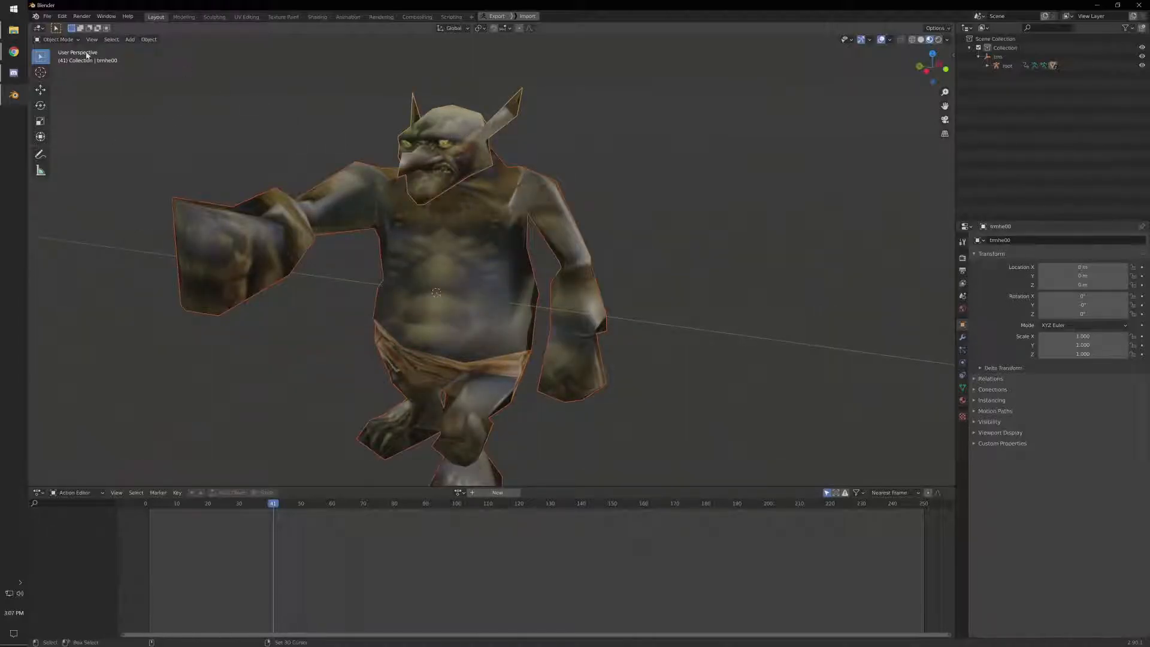
- Export only the selected meshes as Wavefront OBJ to the Downloads folder, overwriting 0_TROLL.obj
{"action": "left_click", "coordinate": [46, 16]}
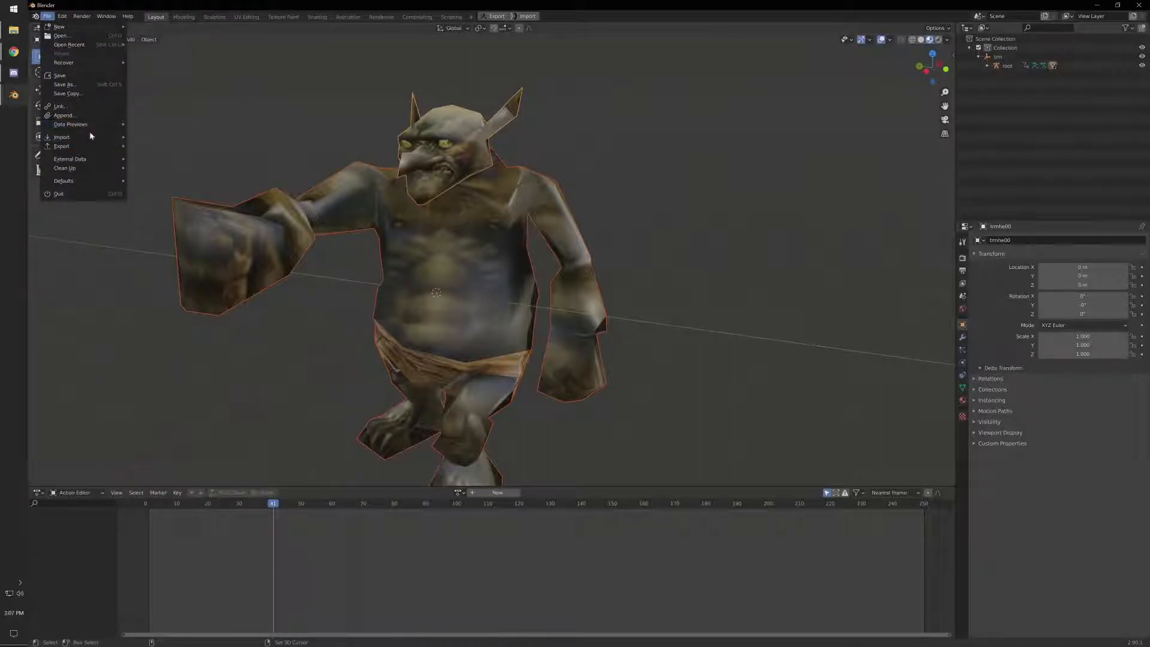
{"action": "mouse_move", "coordinate": [84, 142]}
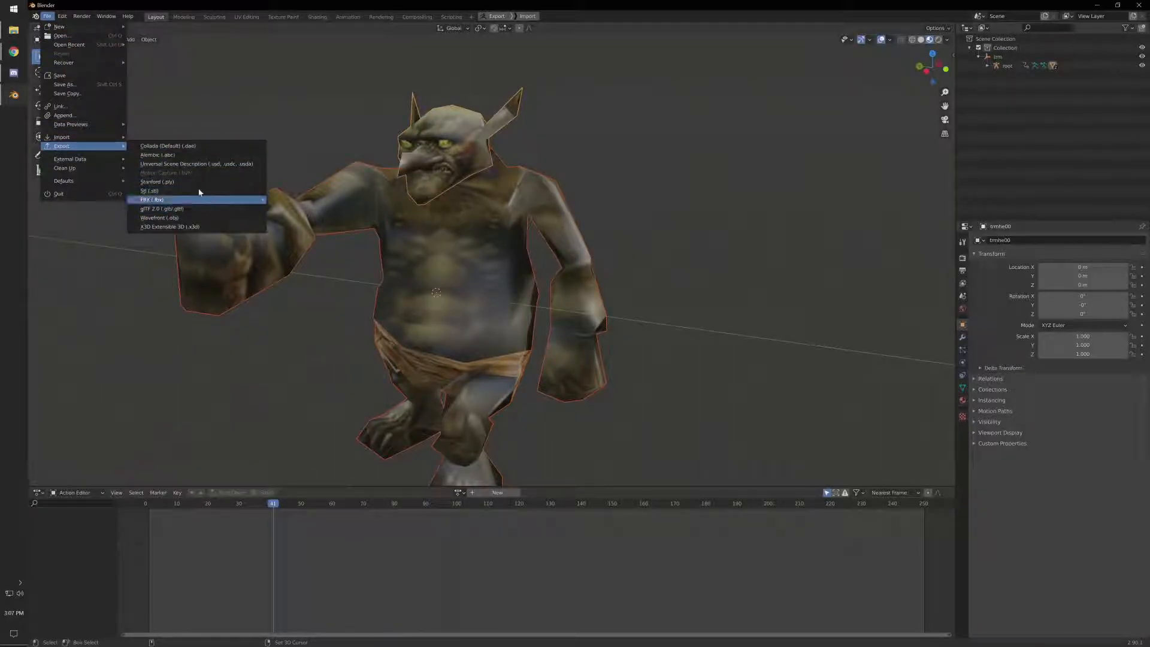
{"action": "left_click", "coordinate": [208, 221]}
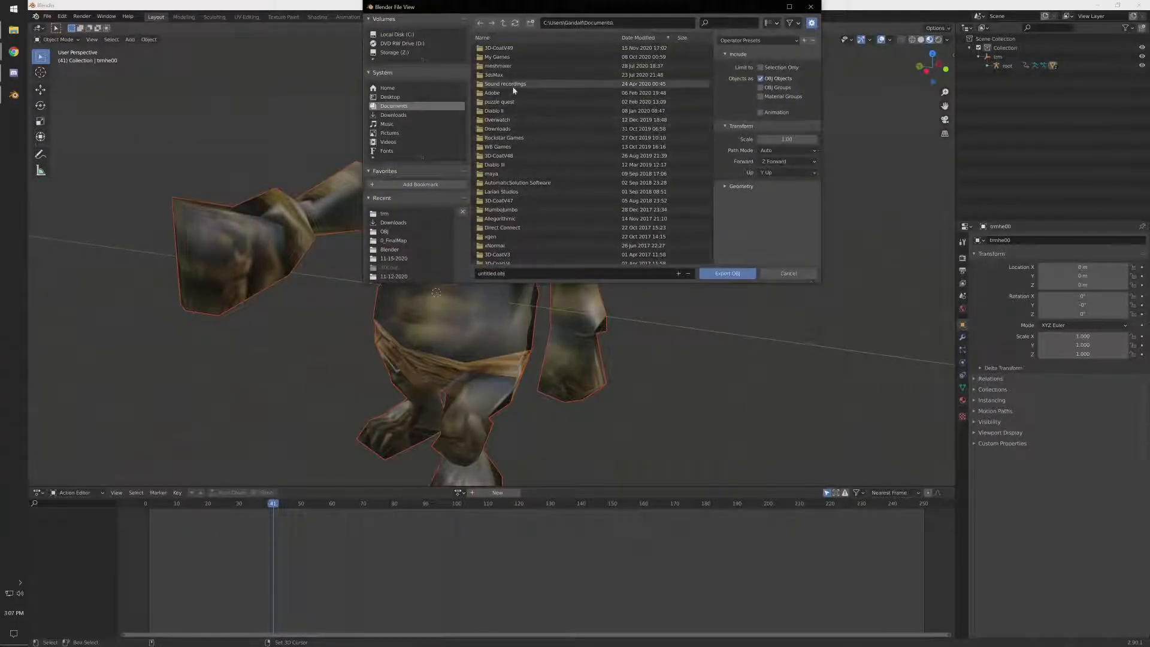
{"action": "left_click", "coordinate": [398, 117]}
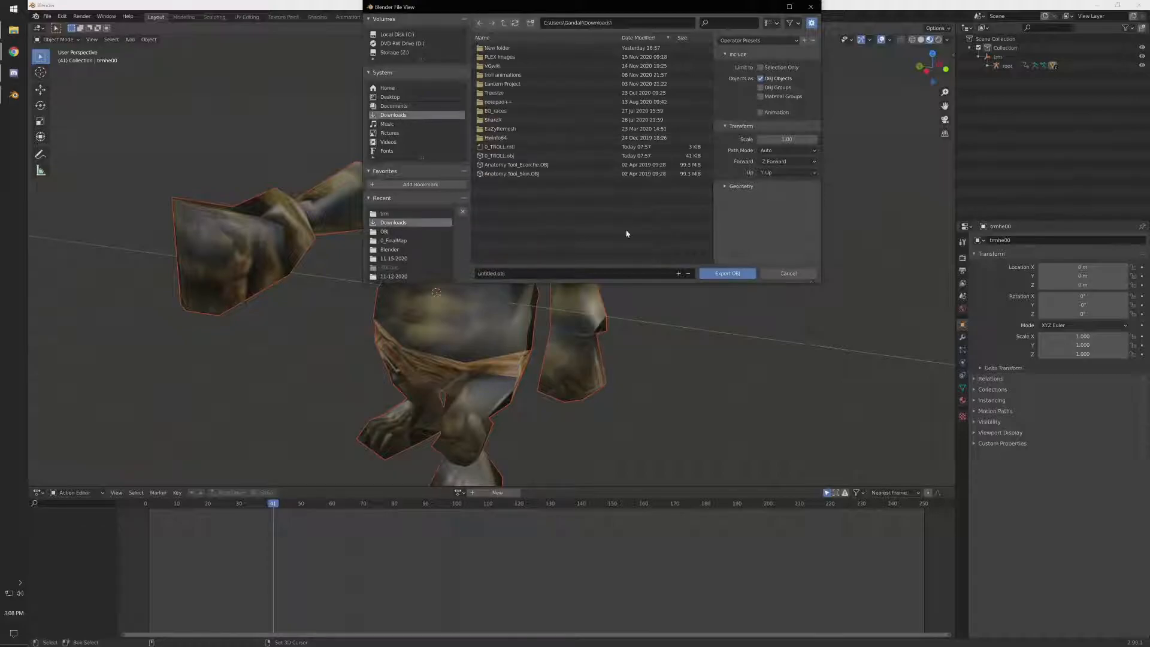
{"action": "left_click", "coordinate": [509, 157]}
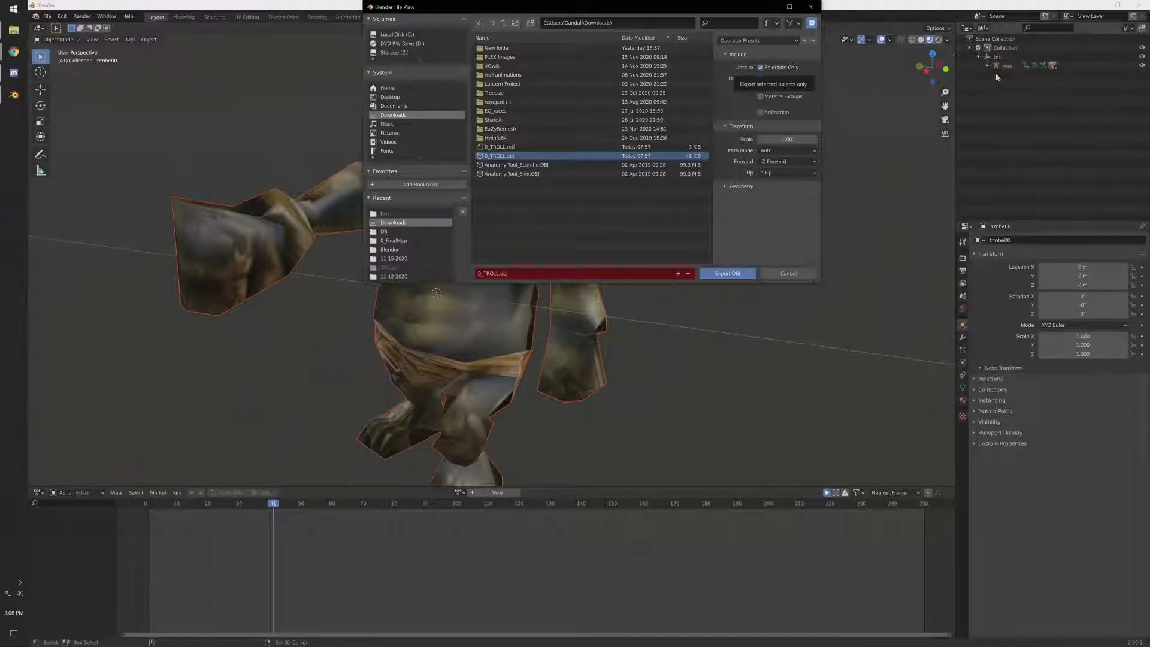
{"action": "left_click", "coordinate": [742, 273]}
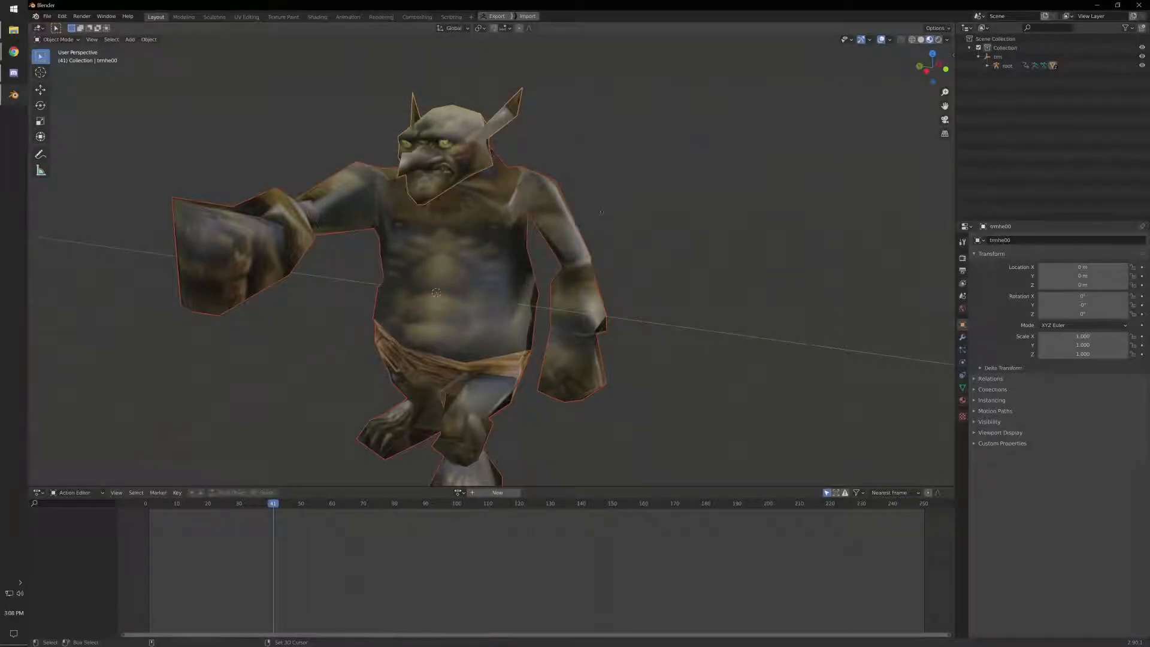